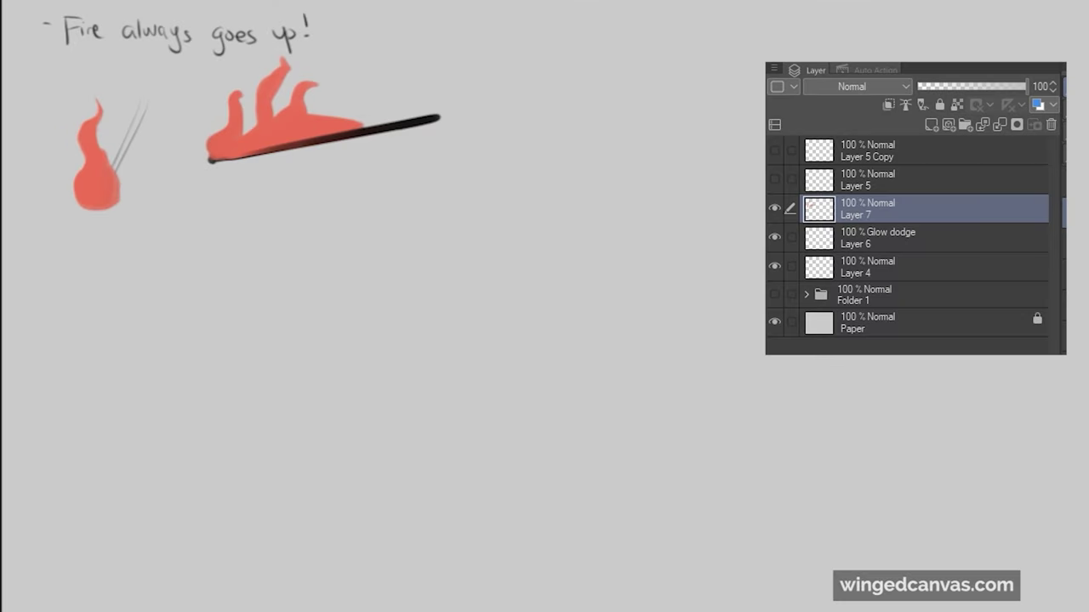
- Paint a grey cube with differently shaded faces on Layer 7 below the fire sketches, and transform it into place
key("]")
key("]")
key("]")
left_click_drag(154, 348, 127, 348)
key("/")
left_click_drag(71, 290, 63, 429)
mouse_move(146, 314)
left_mouse_down()
mouse_move(65, 323)
mouse_move(119, 404)
left_mouse_up()
mouse_move(81, 310)
left_mouse_down()
mouse_move(181, 310)
mouse_move(77, 408)
left_mouse_up()
left_click_drag(85, 403, 139, 426)
key("ctrl+t")
left_click_drag(205, 417, 281, 497)
key("Return")
- Paint a grey sphere beside the cube and shade it softly from a light top to a darker underside, using locked transparent pixels
left_click(957, 105)
mouse_move(417, 374)
left_mouse_down()
mouse_move(449, 427)
mouse_move(430, 302)
left_mouse_up()
left_click(957, 105)
left_click_drag(395, 256, 430, 259)
- Select the cube and sphere together with a rectangular marquee, shift them down the canvas, and deselect
key("m")
left_click_drag(18, 173, 610, 485)
left_click_drag(438, 368, 433, 439)
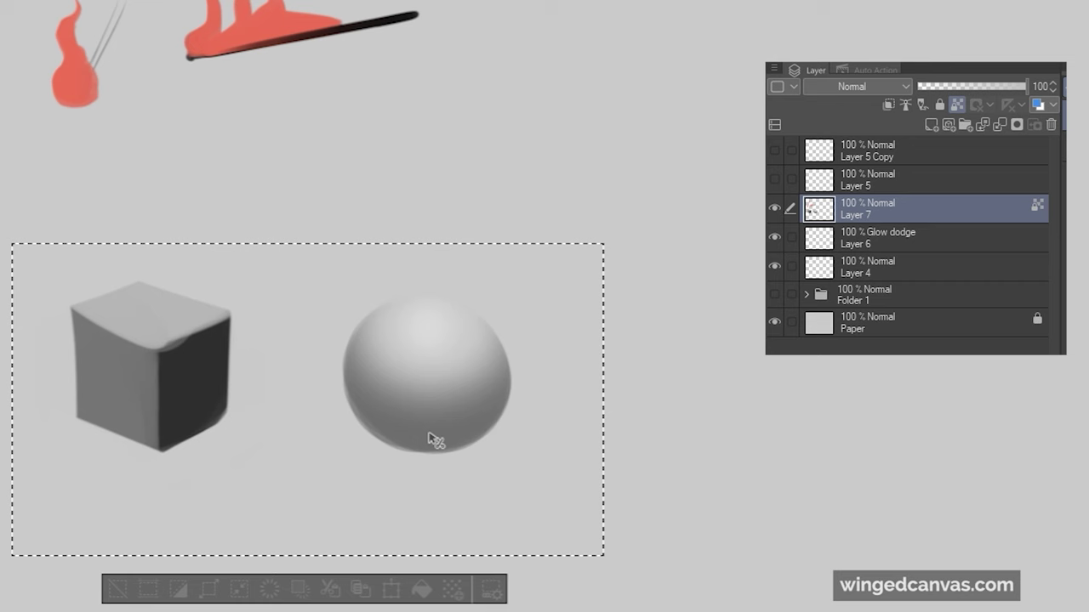
key("ctrl+d")
- Create a new layer above Layer 7 and set its blending mode to Glow dodge
left_click(930, 126)
left_click(867, 90)
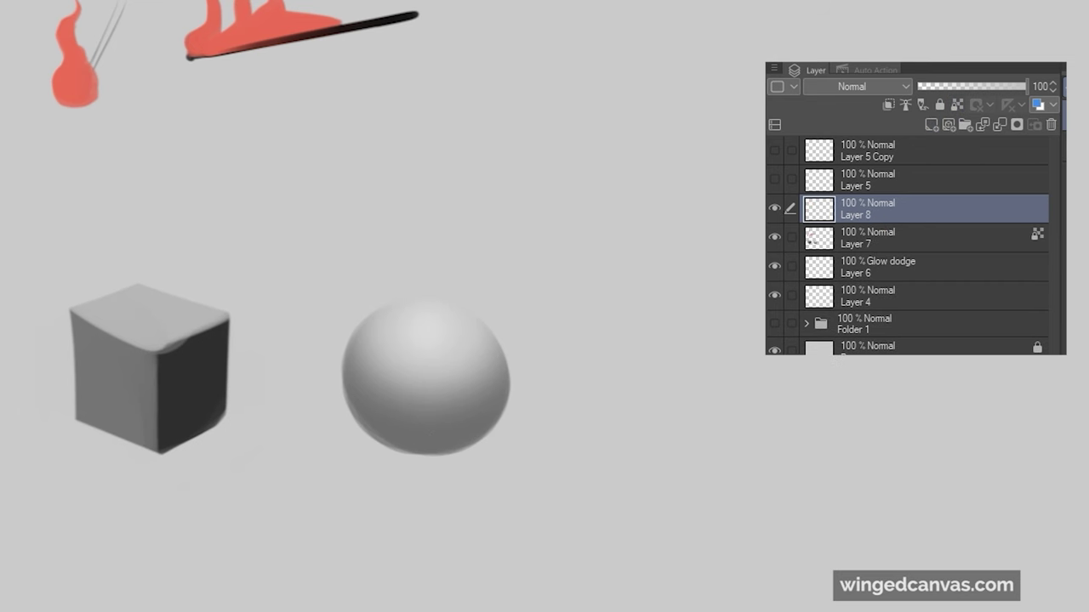
left_click(860, 255)
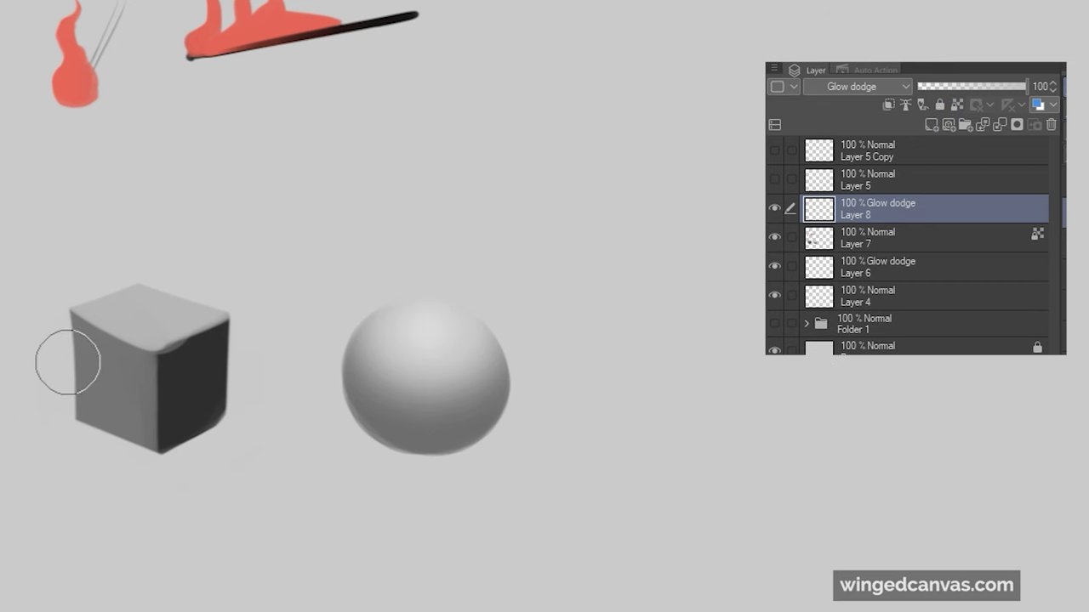
- Paint a soft, wavy glowing flame rising from the cube's left corner
mouse_move(68, 360)
left_mouse_down()
mouse_move(119, 336)
mouse_move(126, 232)
left_mouse_up()
left_click_drag(131, 332, 137, 189)
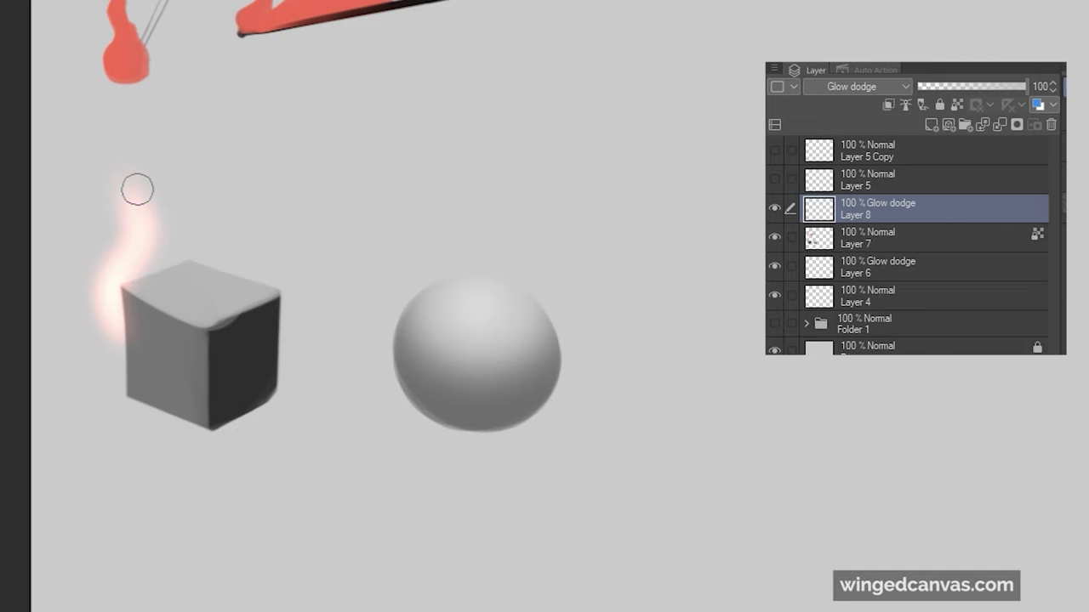
left_click_drag(196, 142, 190, 252)
mouse_move(124, 100)
left_mouse_down()
mouse_move(159, 103)
mouse_move(193, 136)
left_mouse_up()
left_click_drag(228, 260, 189, 256)
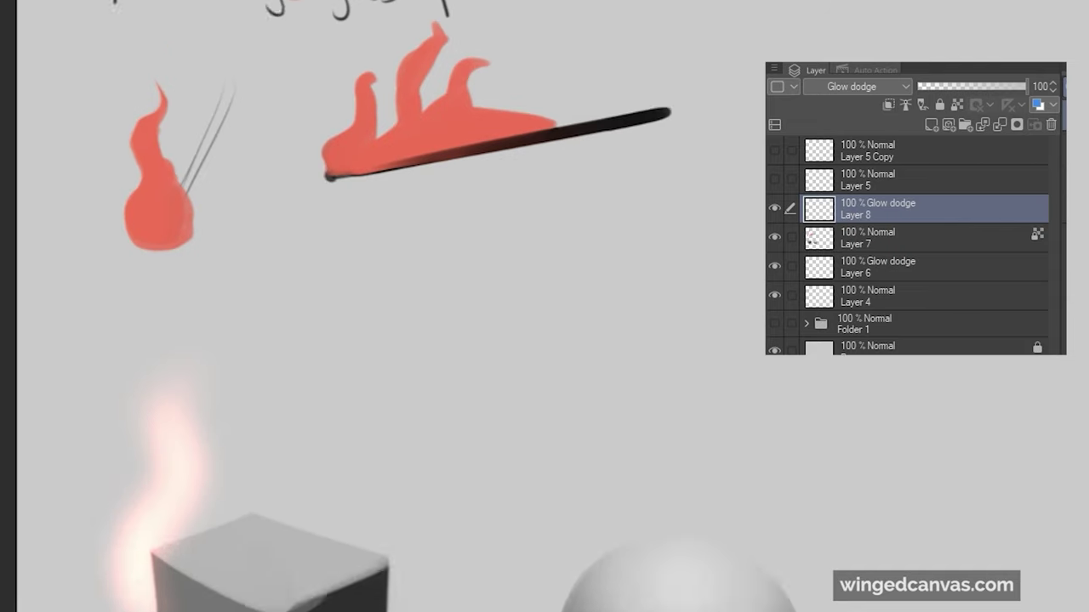
left_click_drag(434, 587, 402, 482)
left_click_drag(145, 373, 185, 261)
key("ctrl+z")
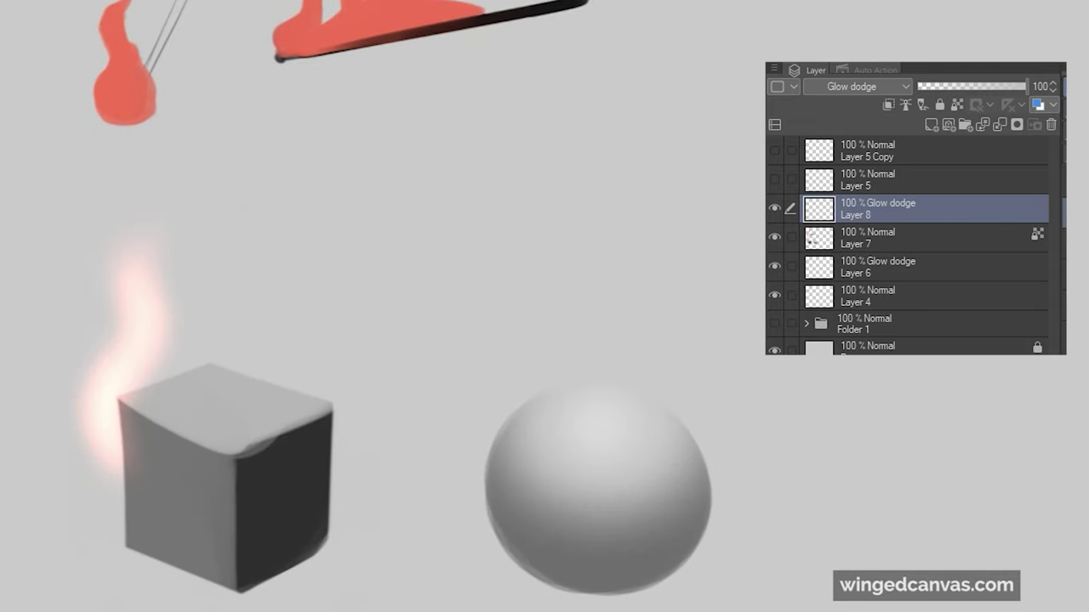
left_click_drag(137, 407, 190, 302)
- Paint a red glow along the cube's upper and front vertical edges, plus a thin flame rising from its right corner
mouse_move(105, 422)
left_mouse_down()
mouse_move(126, 447)
mouse_move(119, 456)
mouse_move(184, 448)
mouse_move(157, 426)
mouse_move(224, 468)
mouse_move(231, 534)
left_mouse_up()
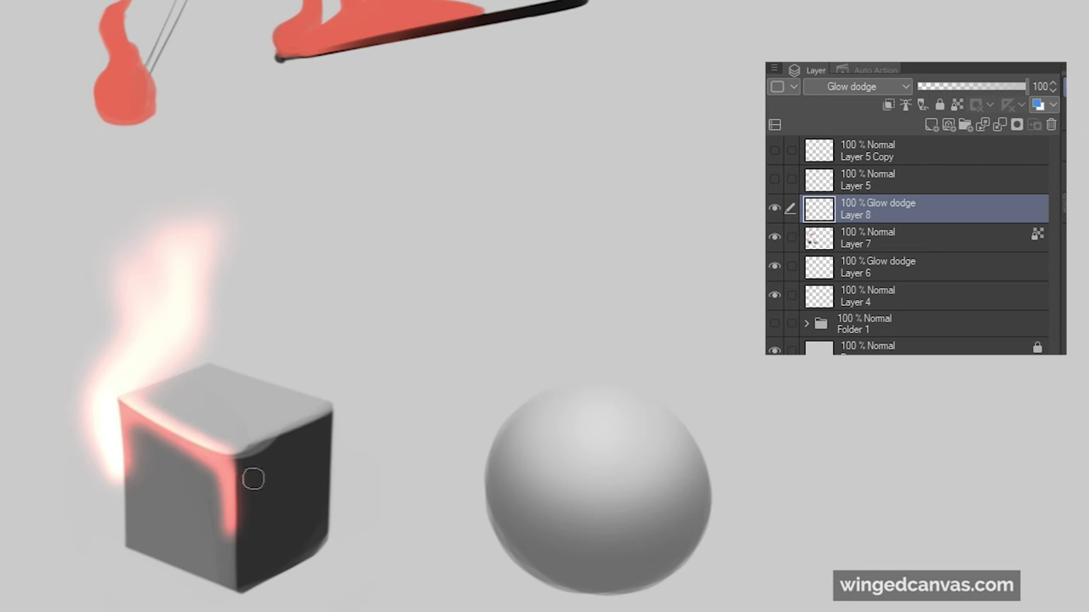
mouse_move(255, 357)
left_mouse_down()
mouse_move(275, 585)
mouse_move(199, 187)
mouse_move(202, 155)
left_mouse_up()
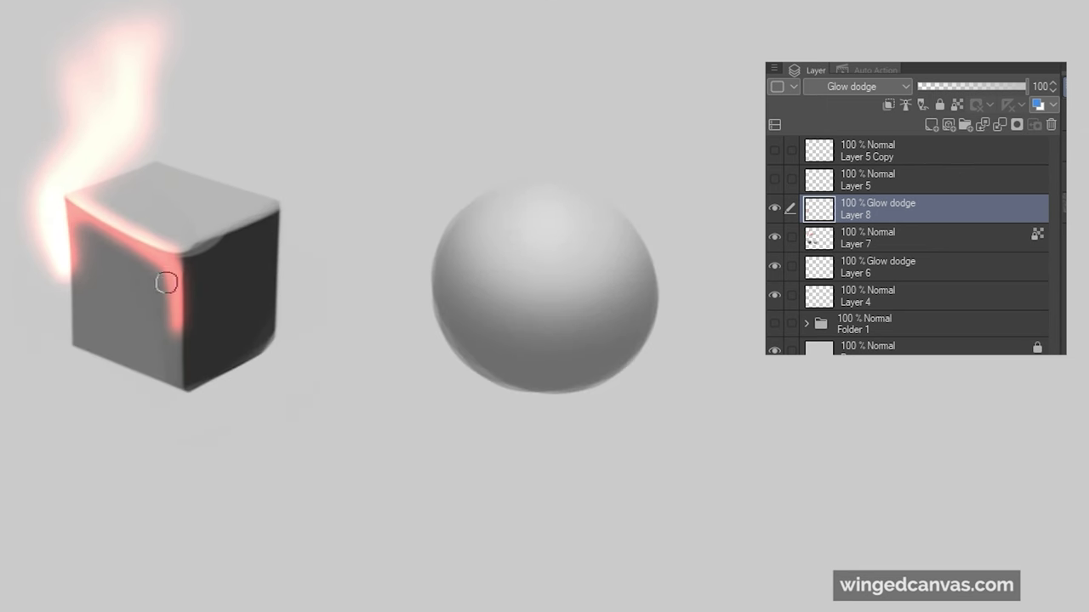
mouse_move(184, 254)
left_mouse_down()
mouse_move(184, 300)
mouse_move(277, 192)
mouse_move(260, 148)
mouse_move(260, 61)
left_mouse_up()
scroll(255, 128, "down", 2)
key("ctrl+z")
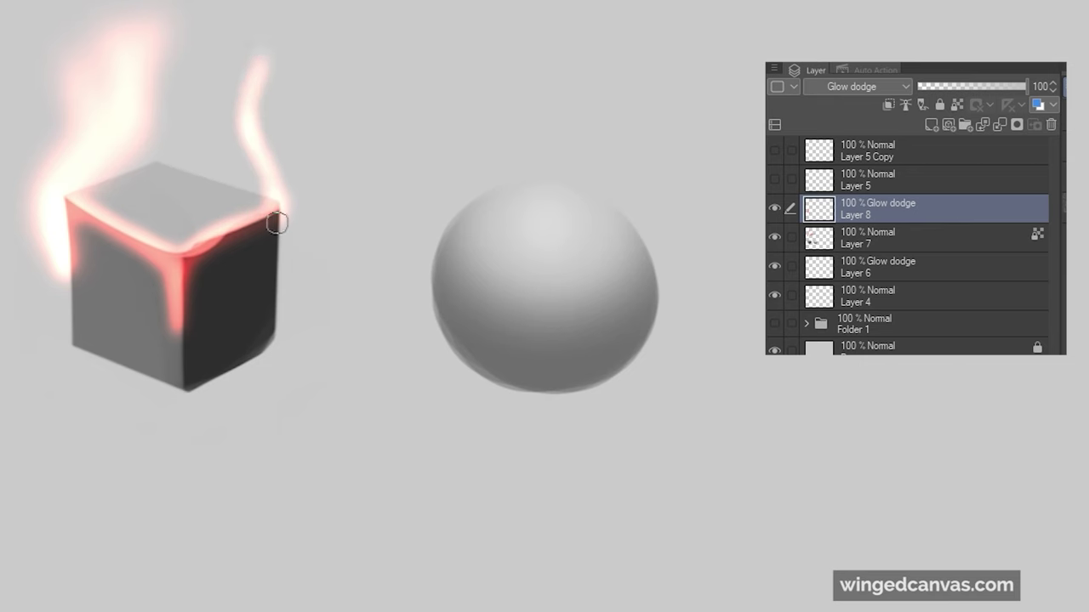
left_click_drag(277, 222, 272, 257)
scroll(271, 257, "up", 5)
scroll(170, 341, "down", 6)
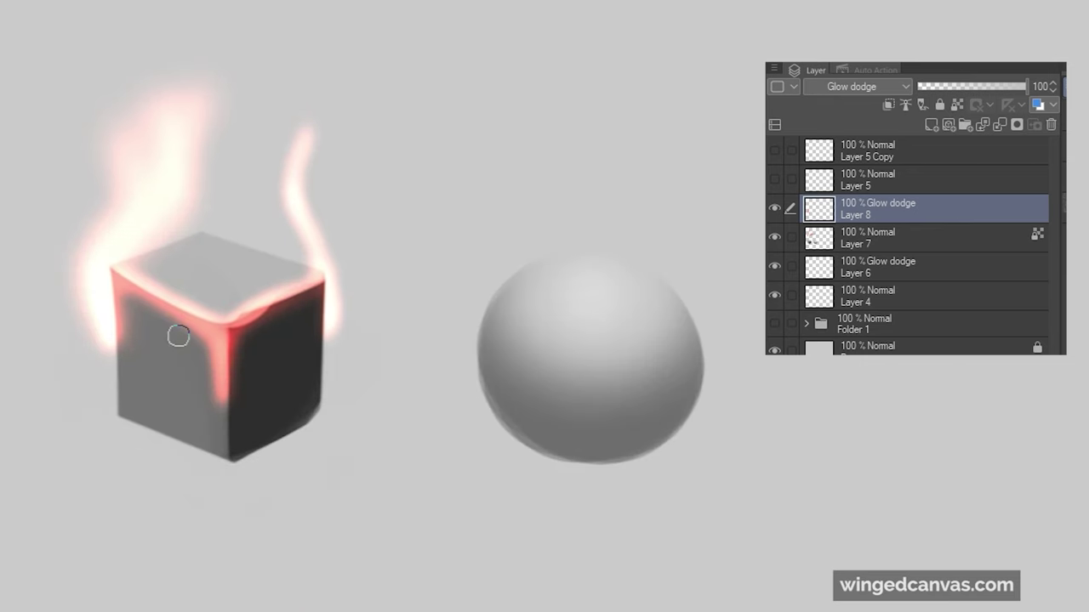
left_click_drag(127, 310, 125, 327)
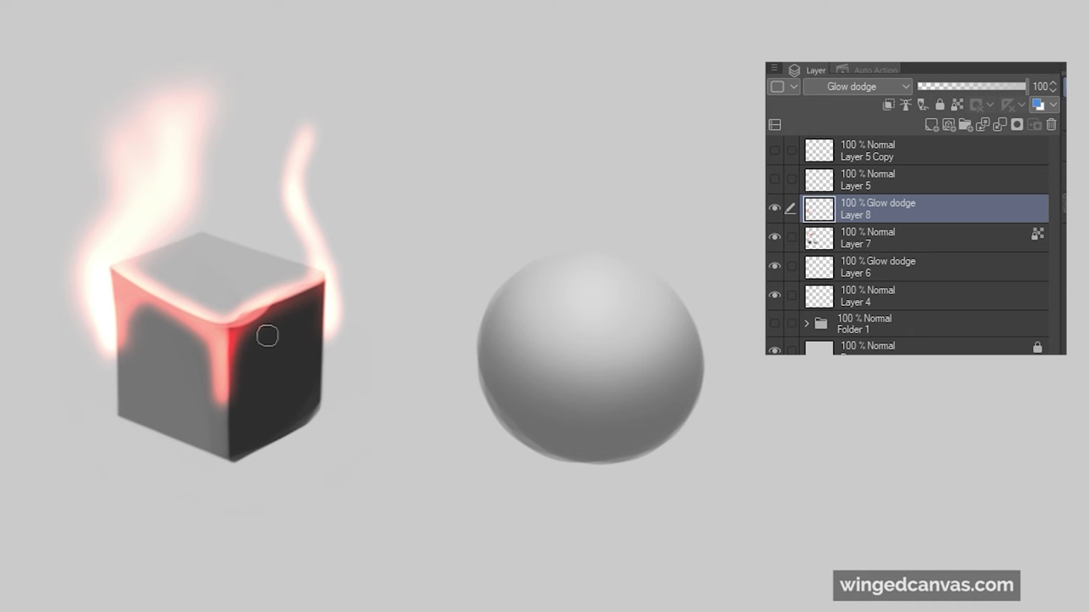
- Fill the space above the cube with a bright white flame body and soften its outer areas to pale red
mouse_move(296, 209)
left_mouse_down()
mouse_move(302, 143)
mouse_move(272, 153)
mouse_move(226, 105)
mouse_move(231, 146)
left_mouse_up()
mouse_move(170, 214)
left_mouse_down()
mouse_move(214, 170)
mouse_move(253, 287)
mouse_move(320, 248)
left_mouse_up()
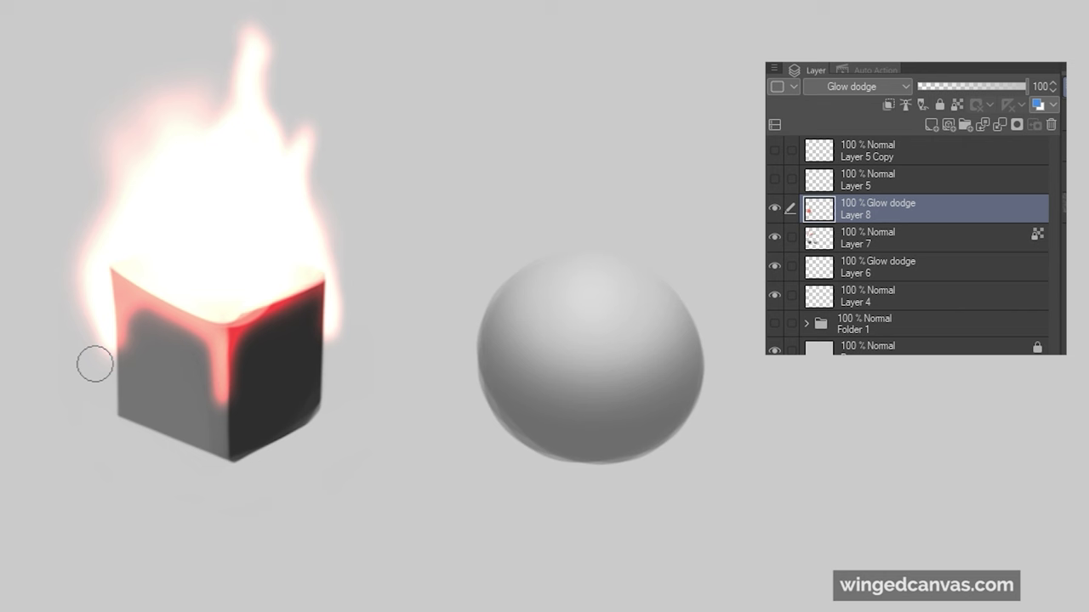
left_click_drag(85, 238, 117, 111)
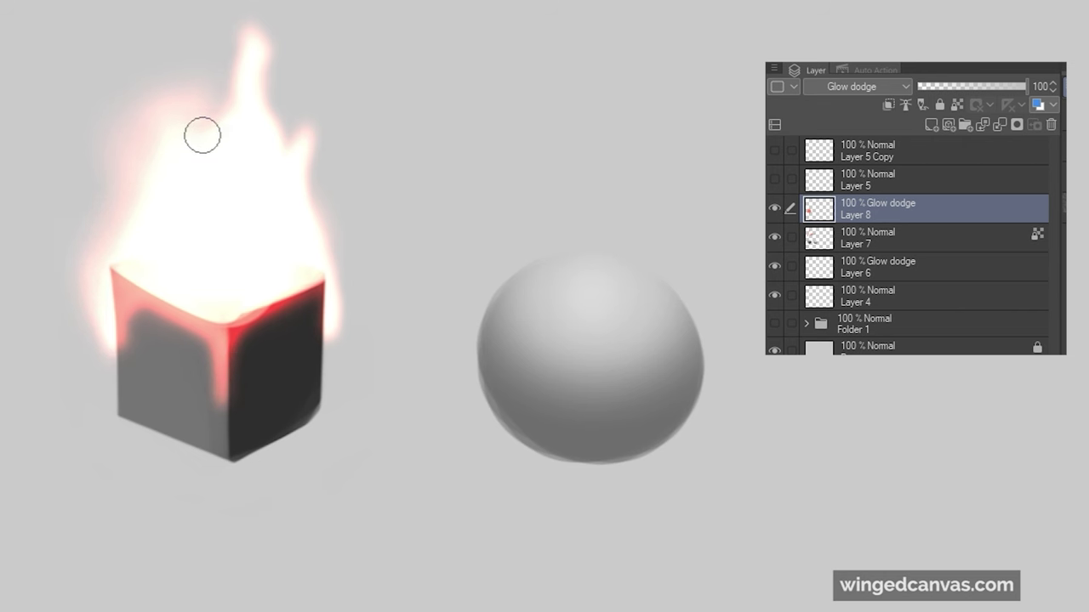
mouse_move(210, 161)
left_mouse_down()
mouse_move(236, 56)
mouse_move(311, 224)
mouse_move(304, 179)
mouse_move(318, 282)
left_mouse_up()
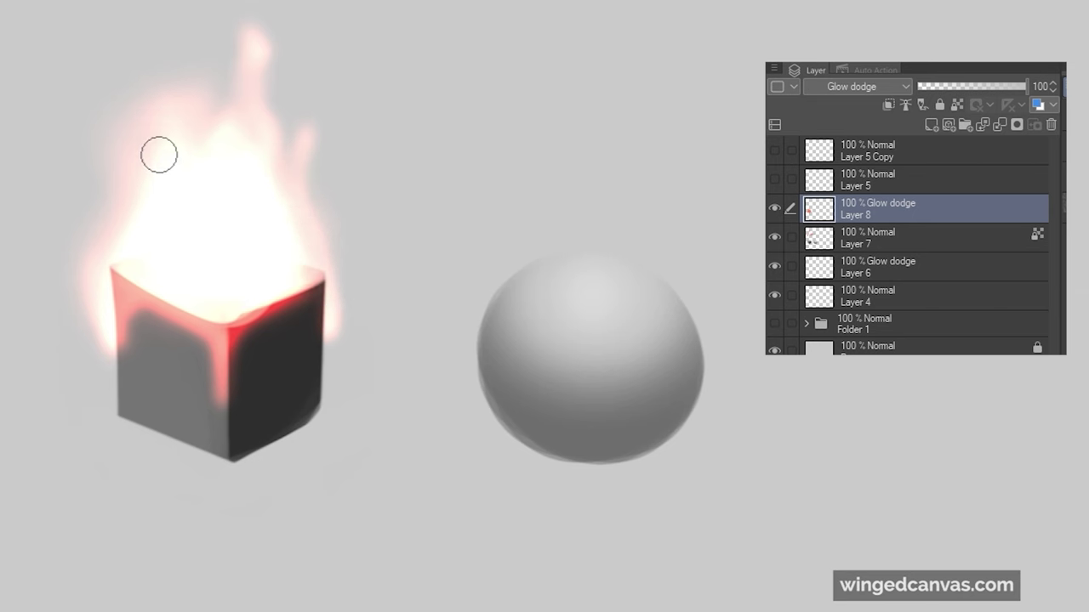
left_click_drag(158, 153, 155, 158)
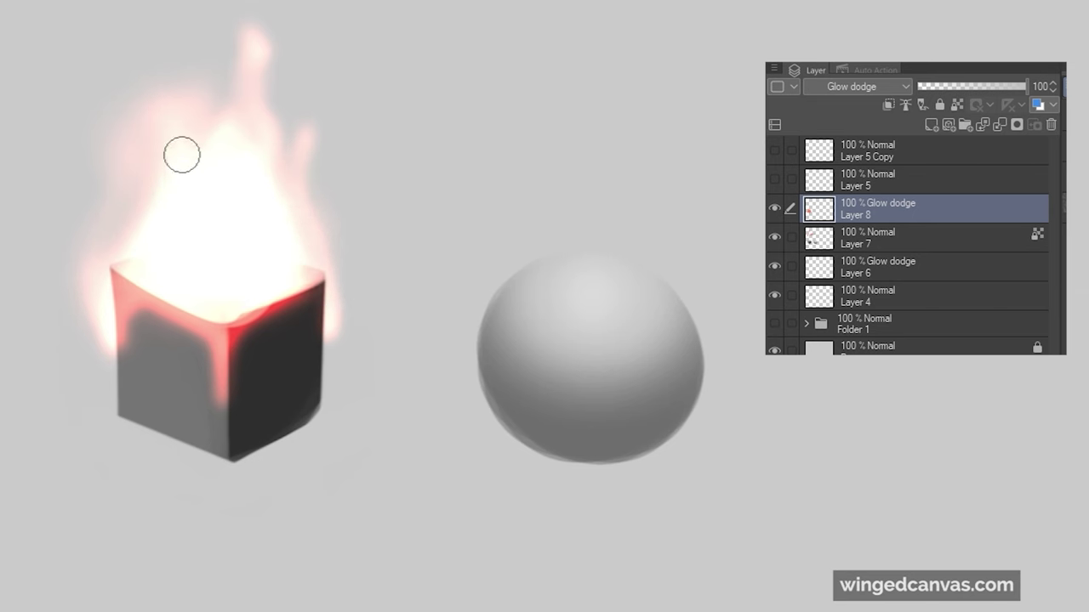
- Enlarge the brush and extend the flame's upper tongues into taller, tapering wisps
key("bracketright")
key("bracketright")
key("bracketright")
key("bracketright")
key("bracketright")
key("bracketright")
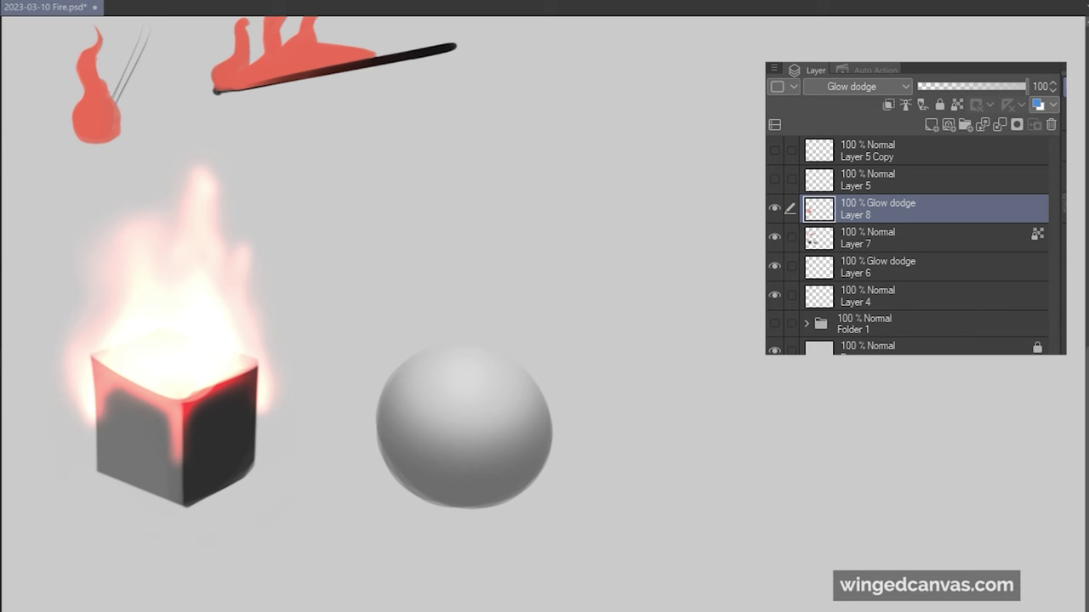
mouse_move(142, 243)
left_mouse_down()
mouse_move(155, 190)
mouse_move(202, 154)
left_mouse_up()
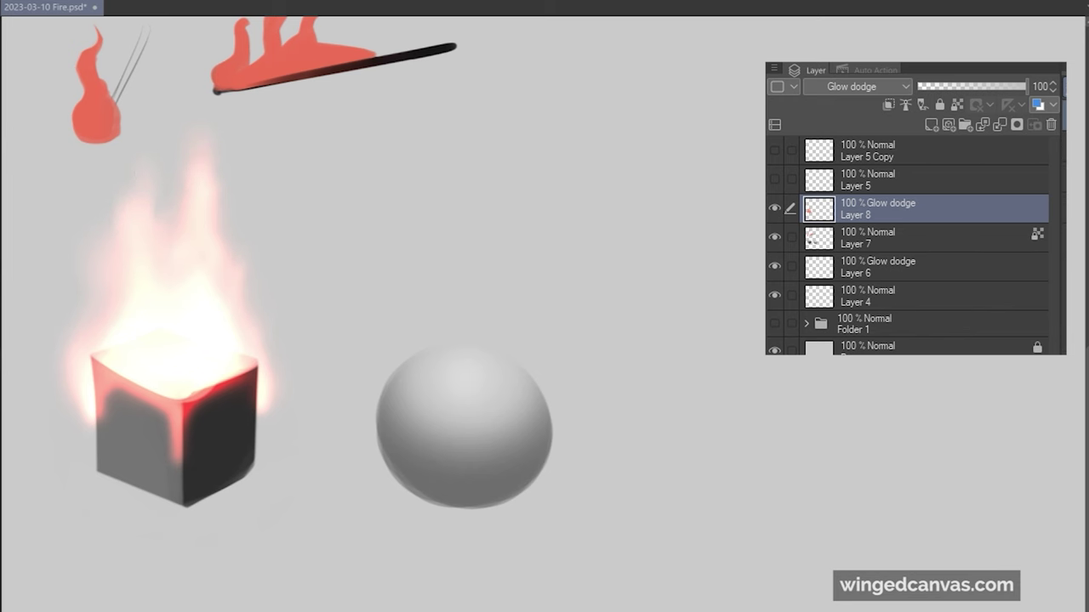
- Carve a harder edge into the glow along the flame's left side beside the cube
left_click_drag(83, 442, 110, 291)
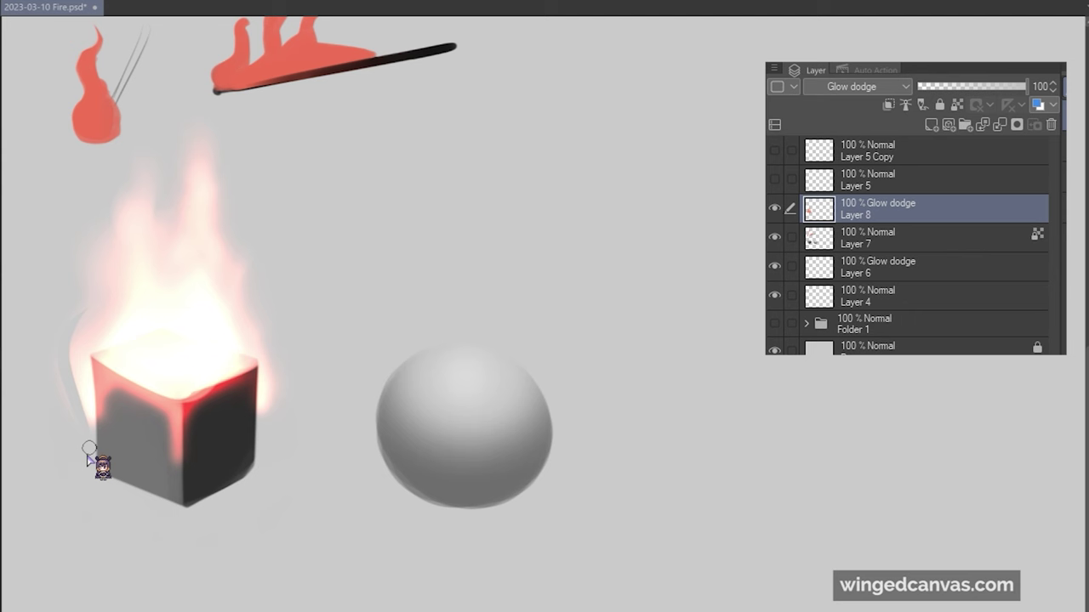
key("ctrl+z")
key("bracketright")
key("bracketright")
left_click_drag(86, 439, 81, 272)
key("ctrl+z")
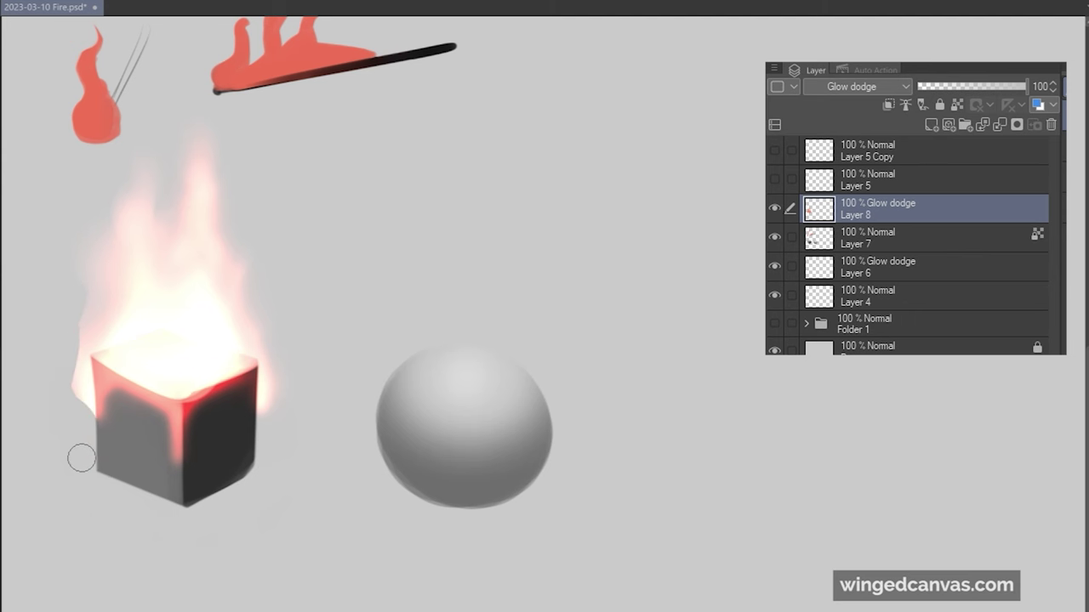
left_click_drag(150, 424, 193, 494)
key("ctrl+z")
left_click_drag(153, 426, 178, 483)
key("ctrl+z")
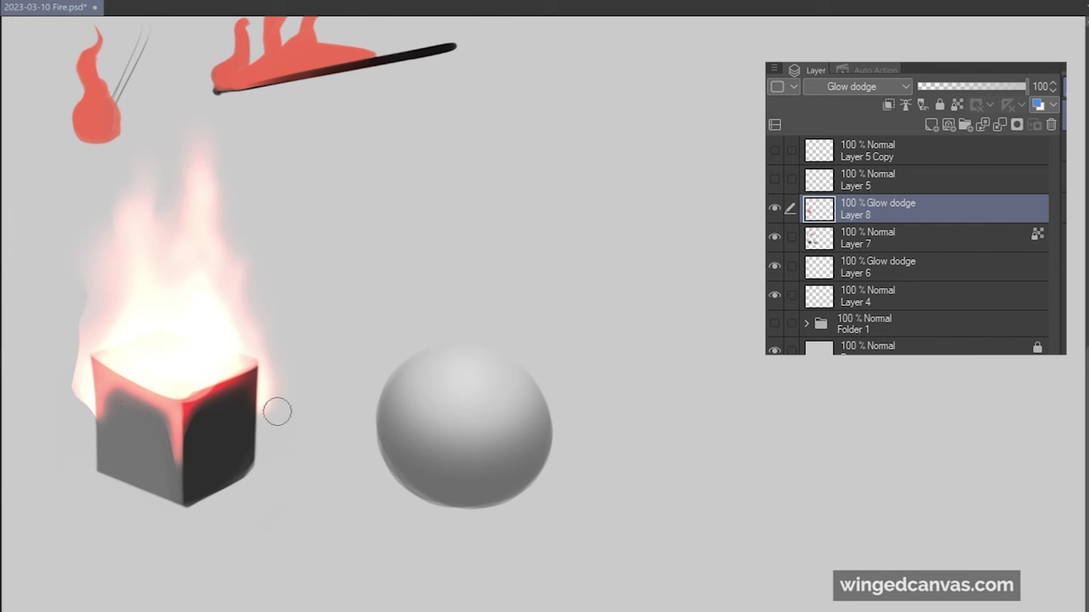
- Carve a hard curved edge into the flame's right side and a rounded gap between its two upper tongues
left_click_drag(286, 387, 265, 292)
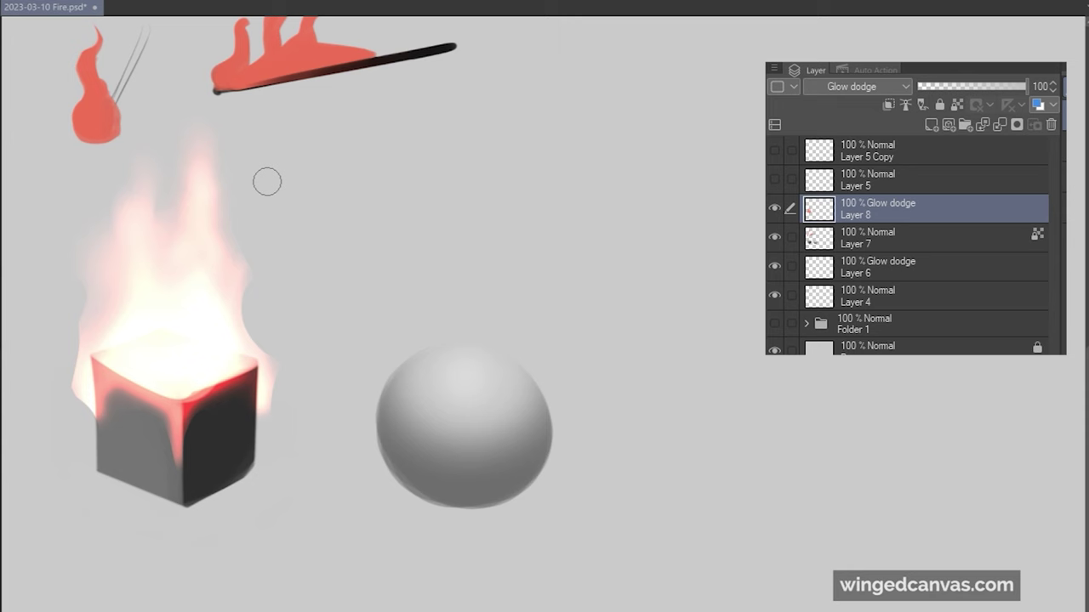
mouse_move(150, 199)
left_mouse_down()
mouse_move(150, 224)
mouse_move(161, 190)
left_mouse_up()
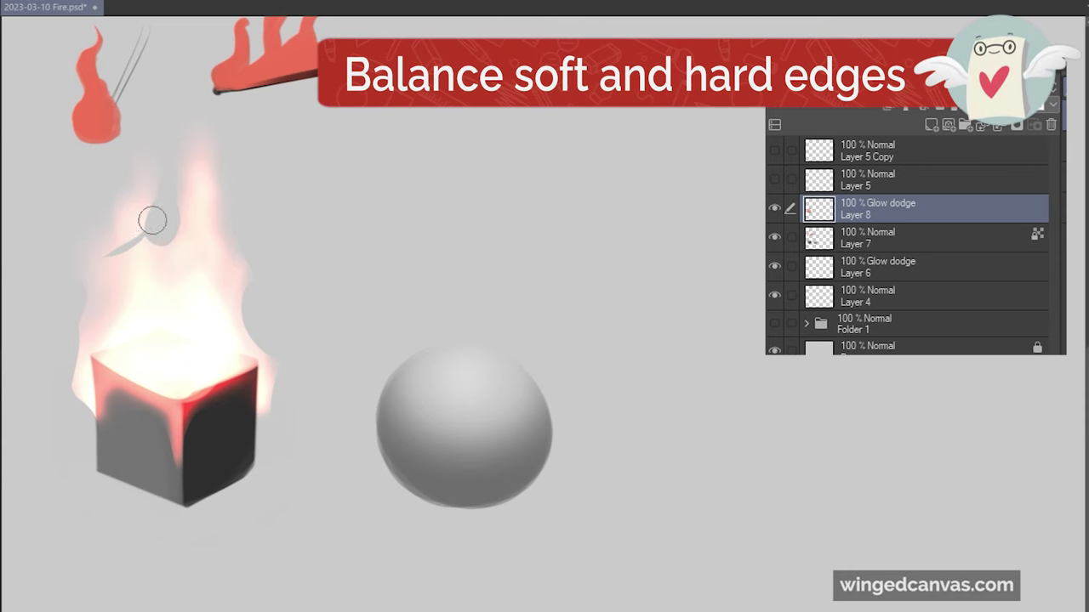
mouse_move(155, 189)
left_mouse_down()
mouse_move(102, 248)
mouse_move(153, 138)
left_mouse_up()
key("ctrl+z")
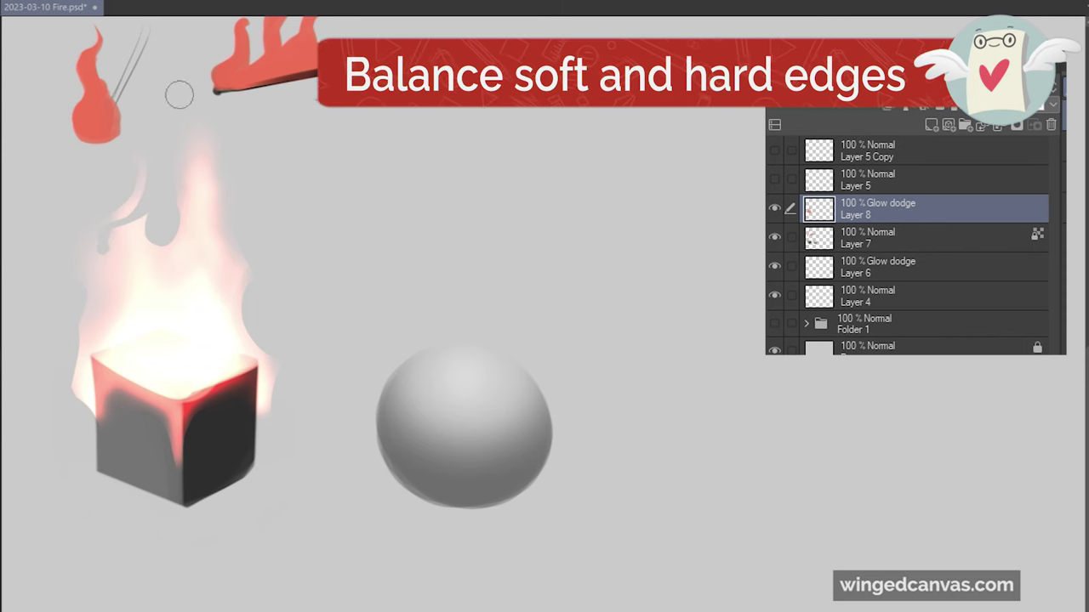
- Carve away the base of the left flame tongue and sharpen the flame's left contour down to the cube
left_click(121, 269, "alt")
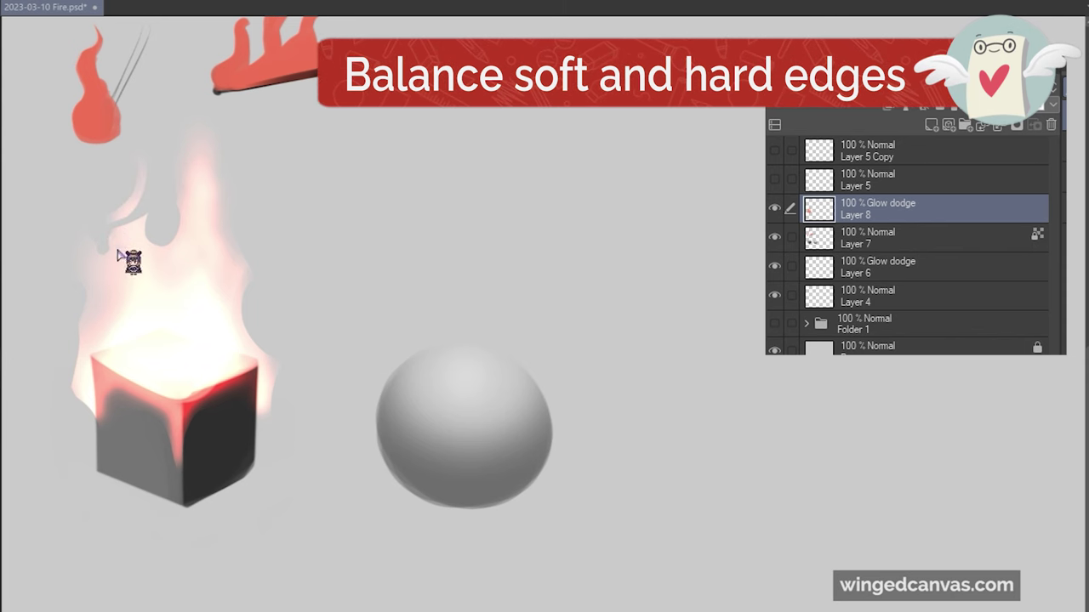
left_click_drag(111, 236, 148, 228)
left_click_drag(83, 276, 85, 343)
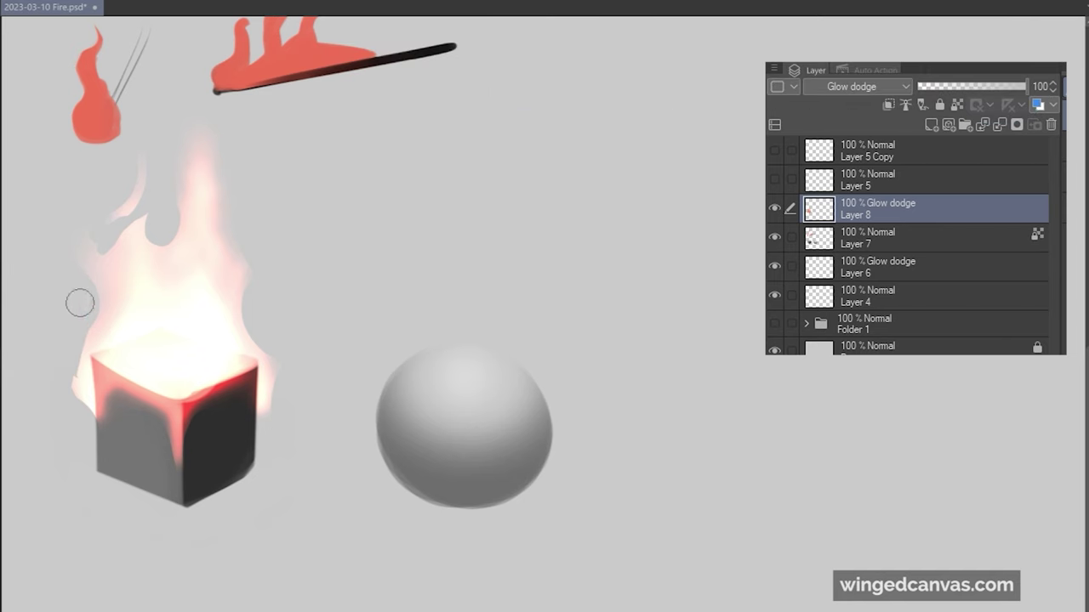
key("ctrl+z")
- Carve a curved hard-edged cut around the tall right flame tongue to shape its tip
left_click_drag(171, 221, 210, 157)
key("ctrl+z")
mouse_move(170, 230)
left_mouse_down()
mouse_move(219, 176)
mouse_move(188, 172)
left_mouse_up()
left_click_drag(170, 231, 215, 152)
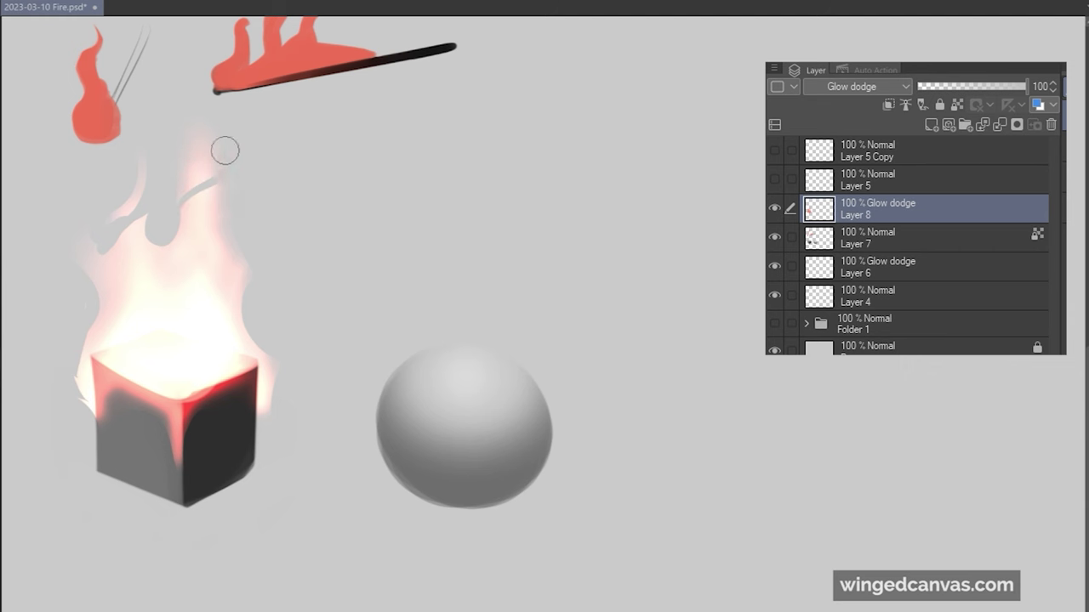
key("ctrl+z")
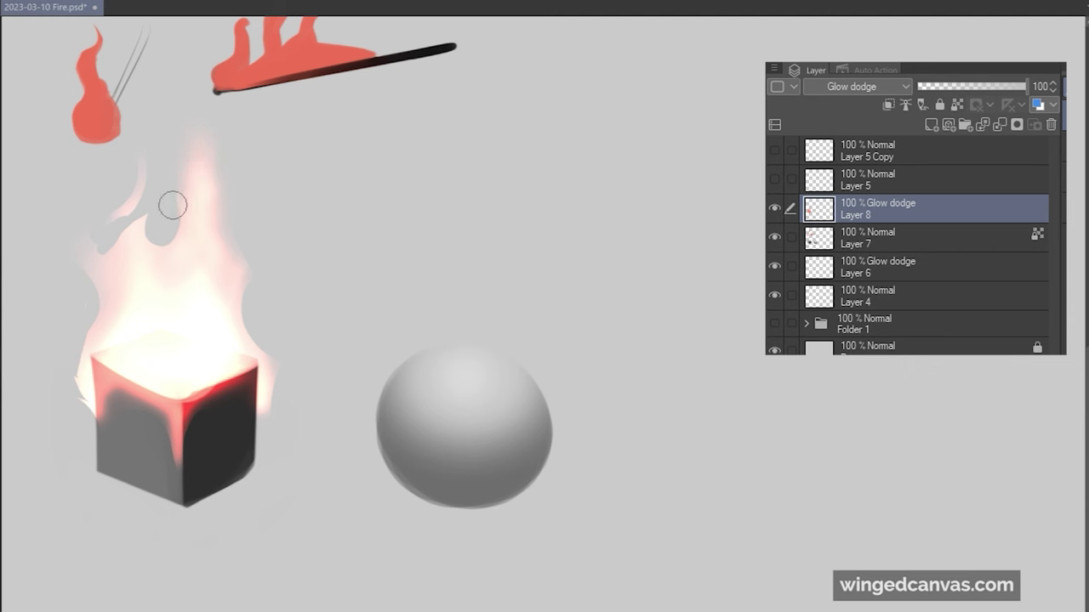
mouse_move(176, 207)
left_mouse_down()
mouse_move(221, 170)
mouse_move(223, 128)
mouse_move(189, 117)
left_mouse_up()
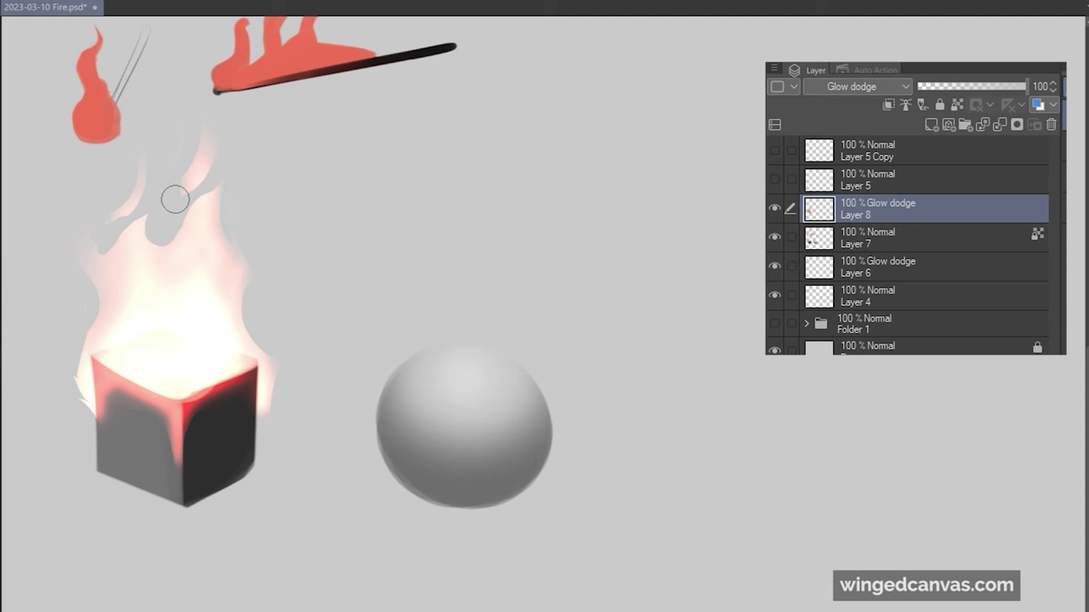
- Refine the cut beneath the right flame tip and carve a small hooked notch into the flame's left side
left_click_drag(176, 199, 233, 159)
key("ctrl+z")
left_click(201, 180)
key("ctrl+z")
mouse_move(115, 235)
left_mouse_down()
mouse_move(114, 273)
mouse_move(127, 223)
mouse_move(118, 268)
mouse_move(111, 240)
mouse_move(129, 287)
left_mouse_up()
key("ctrl+z")
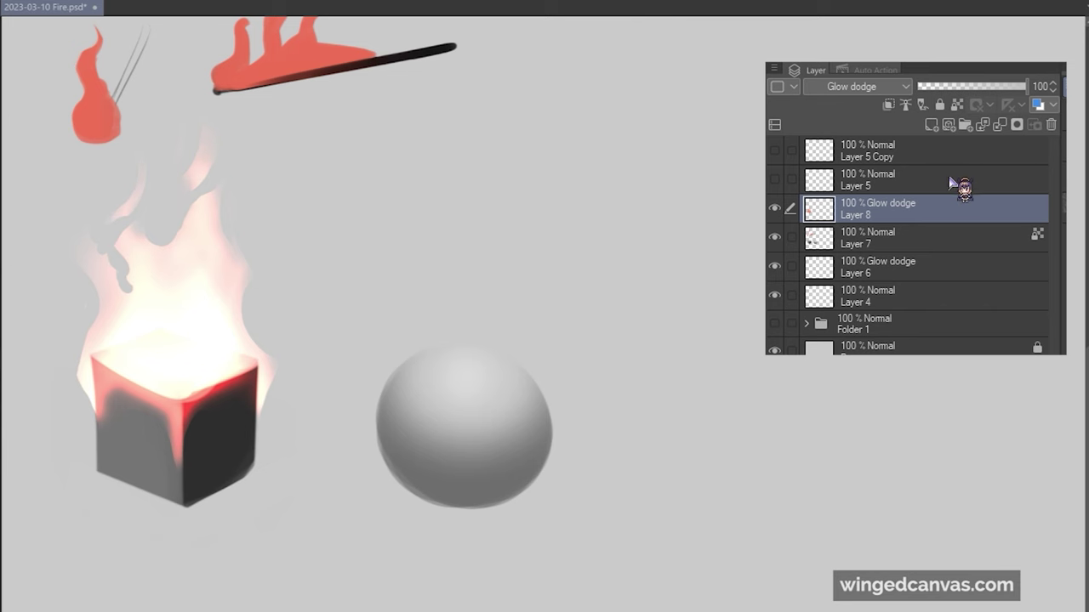
- Add a Normal layer directly below the Glow dodge Layer 8 and paint soft darker tones behind the flame to deepen its red
left_click(933, 125)
left_click_drag(902, 211, 905, 252)
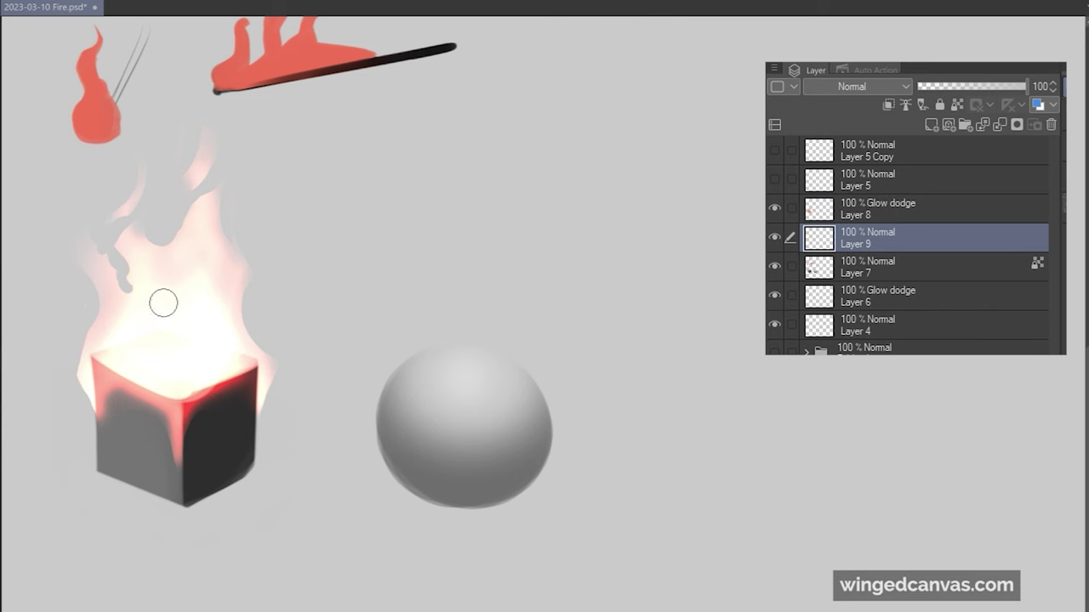
mouse_move(88, 369)
left_mouse_down()
mouse_move(117, 302)
mouse_move(94, 382)
mouse_move(110, 245)
mouse_move(97, 245)
mouse_move(141, 239)
mouse_move(119, 311)
mouse_move(161, 239)
mouse_move(139, 267)
mouse_move(249, 176)
mouse_move(212, 219)
mouse_move(268, 382)
left_mouse_up()
left_click_drag(187, 186, 196, 103)
left_click_drag(119, 212, 159, 110)
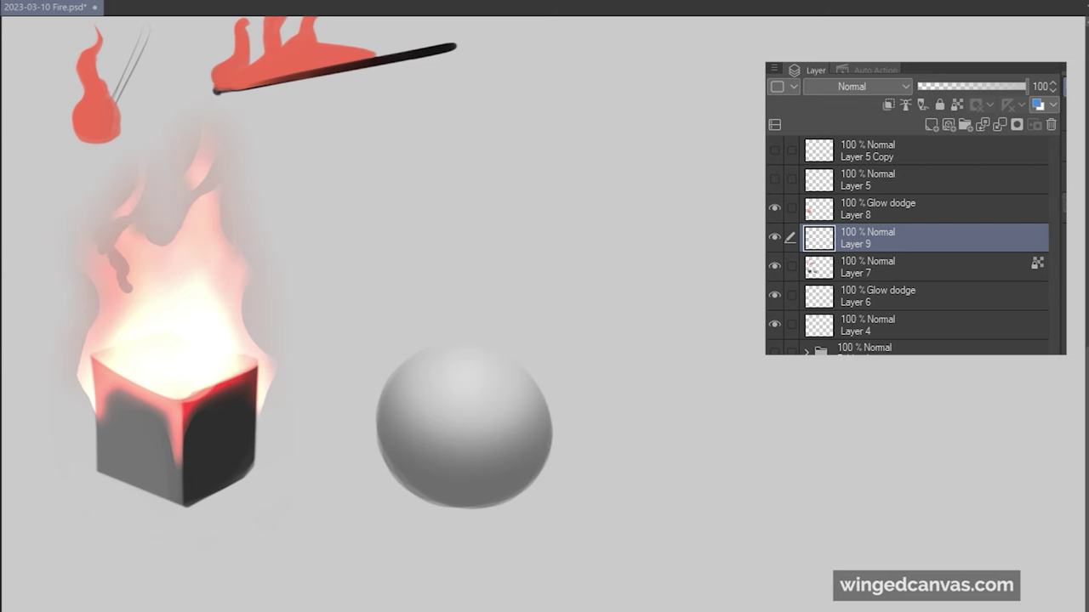
mouse_move(119, 182)
left_mouse_down()
mouse_move(120, 148)
mouse_move(114, 163)
mouse_move(167, 160)
mouse_move(161, 177)
mouse_move(164, 144)
left_mouse_up()
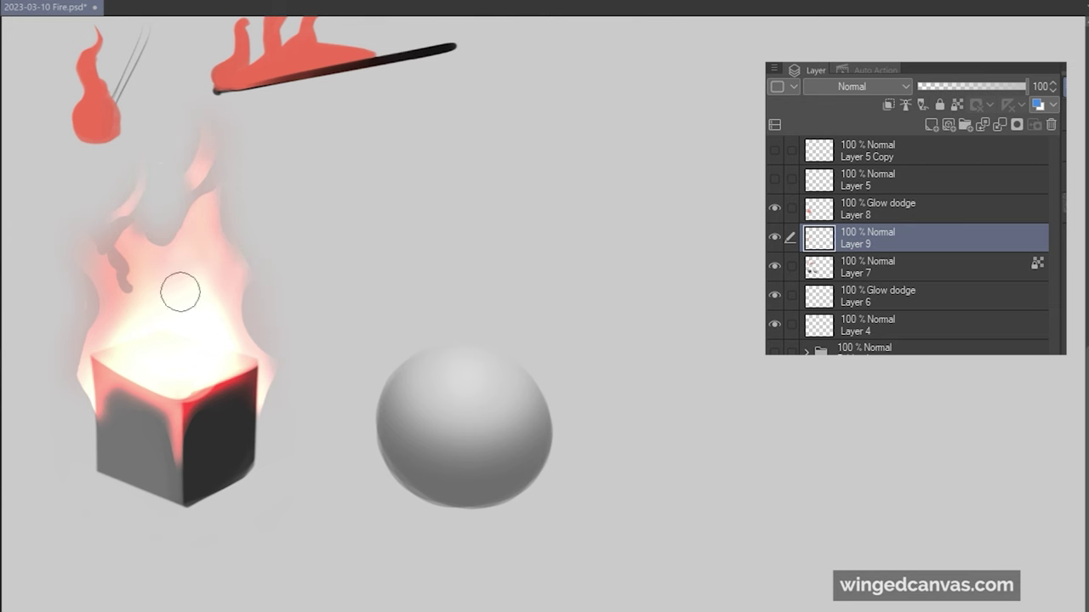
mouse_move(151, 253)
left_mouse_down()
mouse_move(214, 198)
mouse_move(229, 284)
left_mouse_up()
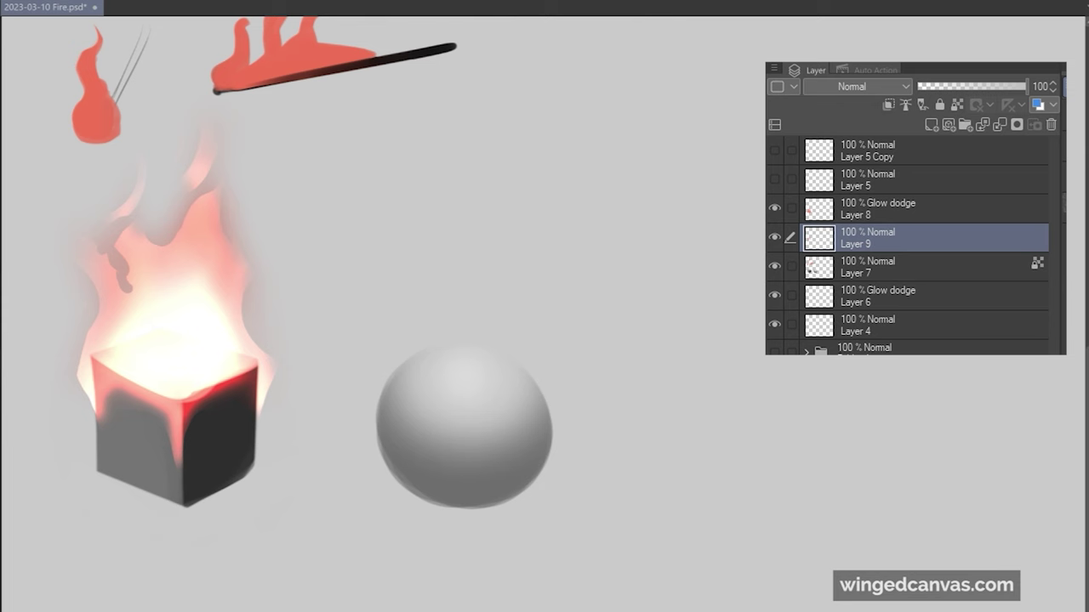
left_click_drag(431, 194, 388, 284)
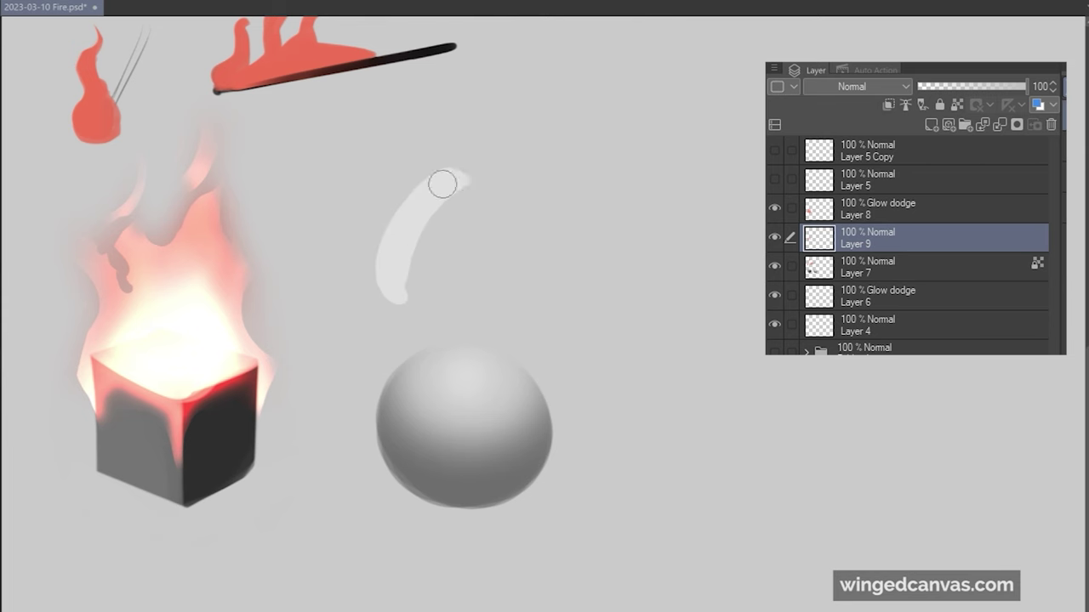
key("ctrl+z")
mouse_move(400, 413)
left_mouse_down()
mouse_move(482, 465)
mouse_move(521, 444)
mouse_move(407, 458)
mouse_move(467, 468)
mouse_move(514, 446)
left_mouse_up()
key("ctrl+z")
key("ctrl+z")
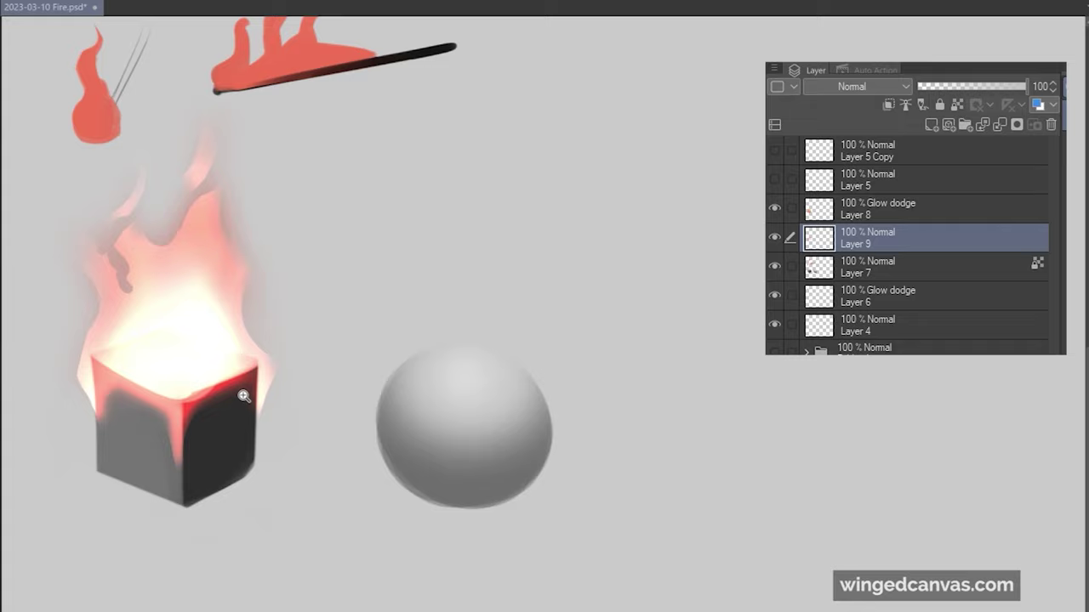
mouse_move(245, 396)
left_mouse_down()
mouse_move(194, 426)
mouse_move(266, 435)
left_mouse_up()
left_click(129, 387, "ctrl+shift")
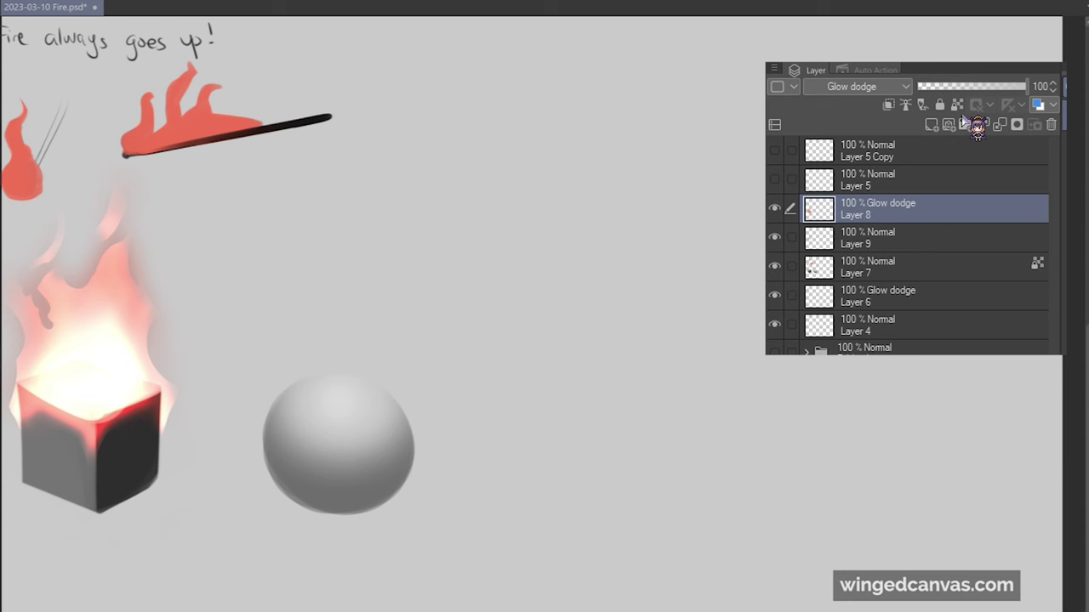
mouse_move(272, 464)
left_mouse_down()
mouse_move(269, 423)
mouse_move(271, 456)
mouse_move(322, 350)
left_mouse_up()
key("ctrl+z")
key("ctrl+z")
left_click_drag(268, 442, 323, 349)
mouse_move(407, 480)
left_mouse_down()
mouse_move(393, 320)
mouse_move(356, 310)
mouse_move(360, 320)
mouse_move(359, 267)
mouse_move(306, 338)
mouse_move(351, 295)
mouse_move(342, 342)
mouse_move(309, 362)
mouse_move(349, 346)
mouse_move(346, 421)
mouse_move(345, 337)
mouse_move(365, 390)
mouse_move(381, 369)
mouse_move(409, 367)
mouse_move(325, 364)
mouse_move(331, 346)
mouse_move(345, 352)
mouse_move(348, 413)
mouse_move(381, 414)
left_mouse_up()
key("e")
key("]")
key("]")
key("]")
mouse_move(369, 216)
left_mouse_down()
mouse_move(270, 405)
mouse_move(251, 505)
mouse_move(399, 508)
left_mouse_up()
- Add a Normal layer directly above Layer 9 and block in a tall solid red flame with a dripping lower edge over the sphere
left_click(962, 242)
left_click(931, 125)
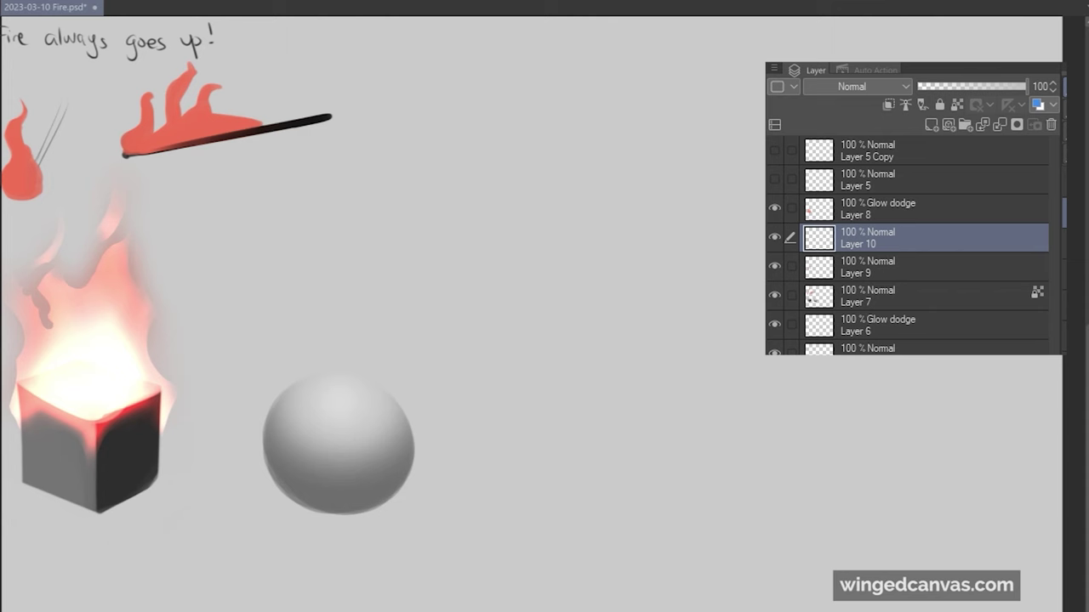
mouse_move(269, 431)
left_mouse_down()
mouse_move(335, 292)
mouse_move(323, 265)
mouse_move(330, 223)
mouse_move(358, 197)
mouse_move(370, 340)
mouse_move(417, 441)
left_mouse_up()
mouse_move(271, 425)
left_mouse_down()
mouse_move(355, 415)
mouse_move(334, 369)
mouse_move(296, 387)
mouse_move(345, 343)
mouse_move(377, 354)
mouse_move(325, 388)
mouse_move(321, 266)
mouse_move(312, 347)
mouse_move(273, 377)
mouse_move(363, 334)
mouse_move(368, 355)
mouse_move(314, 413)
mouse_move(306, 392)
mouse_move(349, 392)
mouse_move(364, 408)
mouse_move(359, 334)
left_mouse_up()
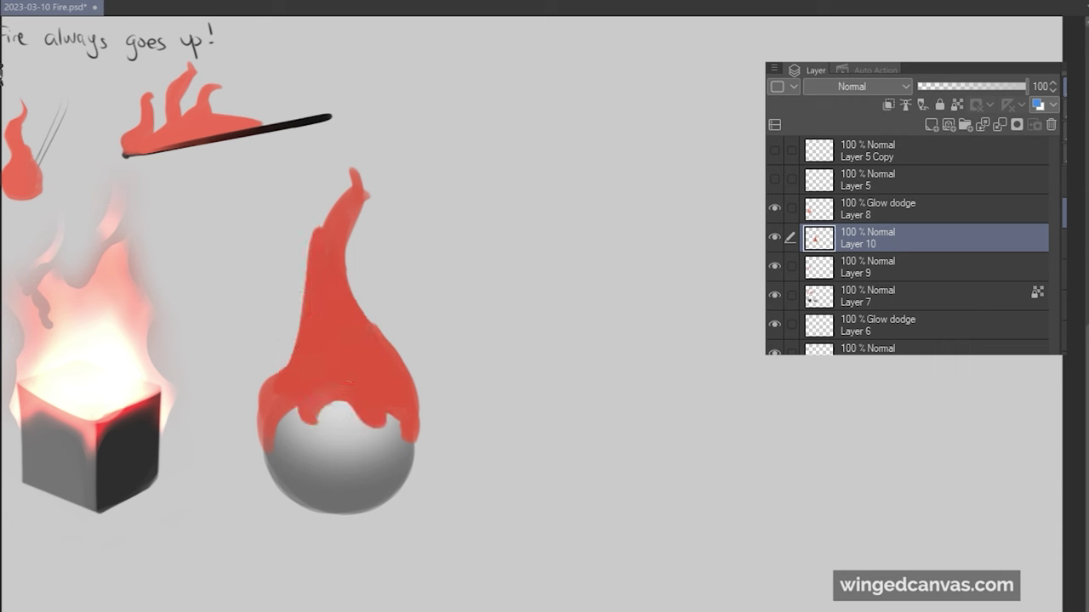
- Paint a pale yellow core inside the sphere's red flame and blend its edges softly into the surrounding red
mouse_move(273, 420)
left_mouse_down()
mouse_move(311, 374)
mouse_move(293, 370)
mouse_move(317, 348)
mouse_move(293, 383)
mouse_move(322, 336)
mouse_move(311, 406)
left_mouse_up()
key("ctrl+z")
key("bracketleft")
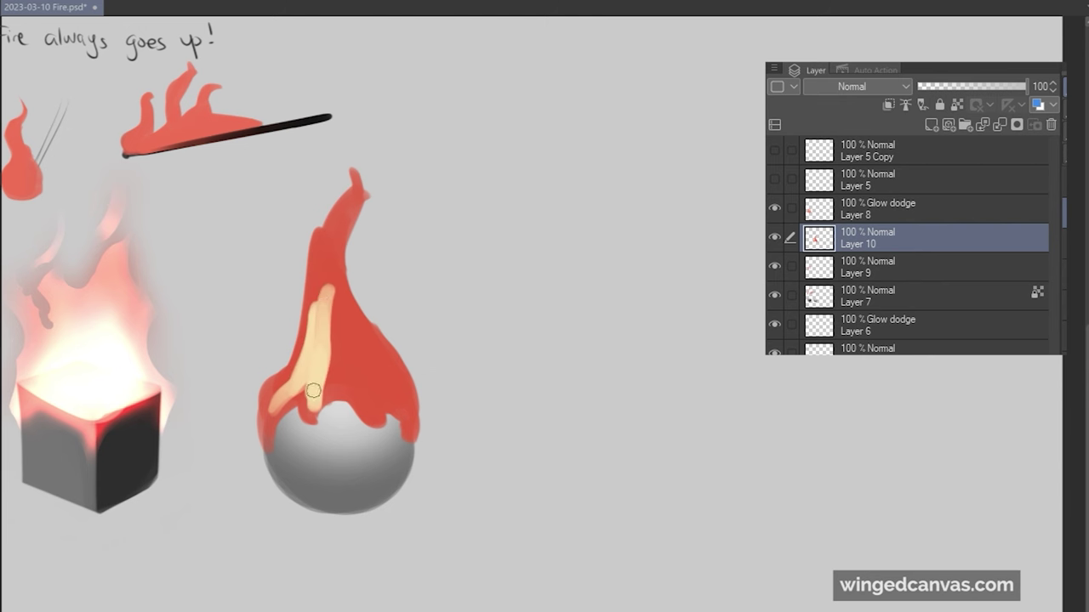
scroll(476, 287, "up", 1)
left_click_drag(282, 353, 296, 295)
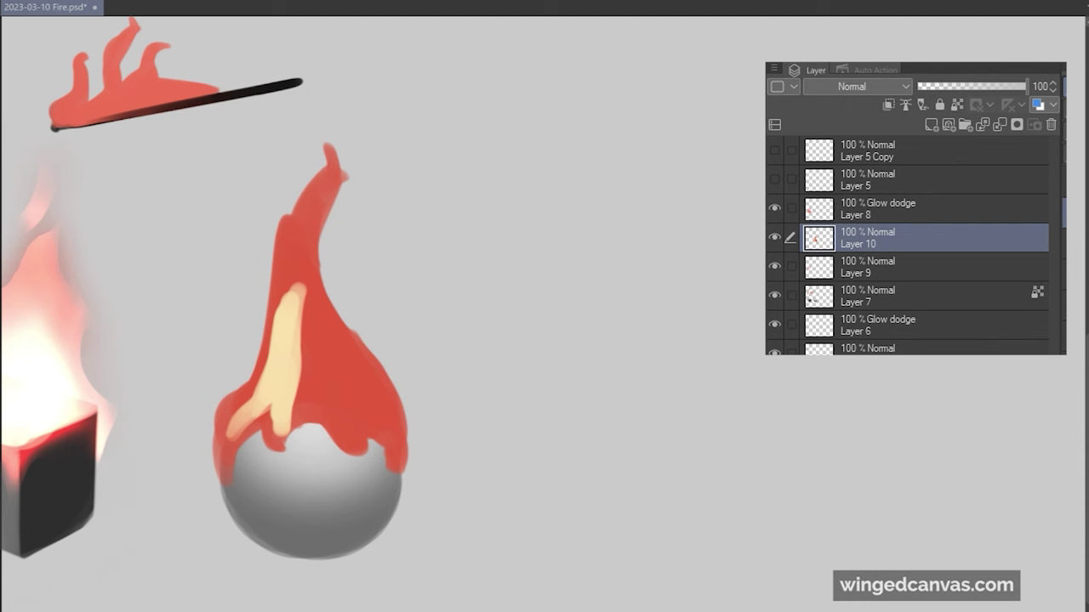
mouse_move(240, 407)
left_mouse_down()
mouse_move(280, 380)
mouse_move(297, 299)
mouse_move(345, 422)
mouse_move(299, 369)
mouse_move(330, 371)
mouse_move(362, 407)
mouse_move(300, 312)
mouse_move(296, 351)
mouse_move(287, 291)
mouse_move(298, 245)
mouse_move(309, 343)
mouse_move(362, 340)
mouse_move(372, 396)
mouse_move(394, 424)
mouse_move(335, 355)
mouse_move(384, 431)
mouse_move(345, 424)
mouse_move(340, 405)
mouse_move(296, 384)
mouse_move(278, 456)
mouse_move(276, 395)
mouse_move(231, 434)
mouse_move(297, 249)
left_mouse_up()
key("j")
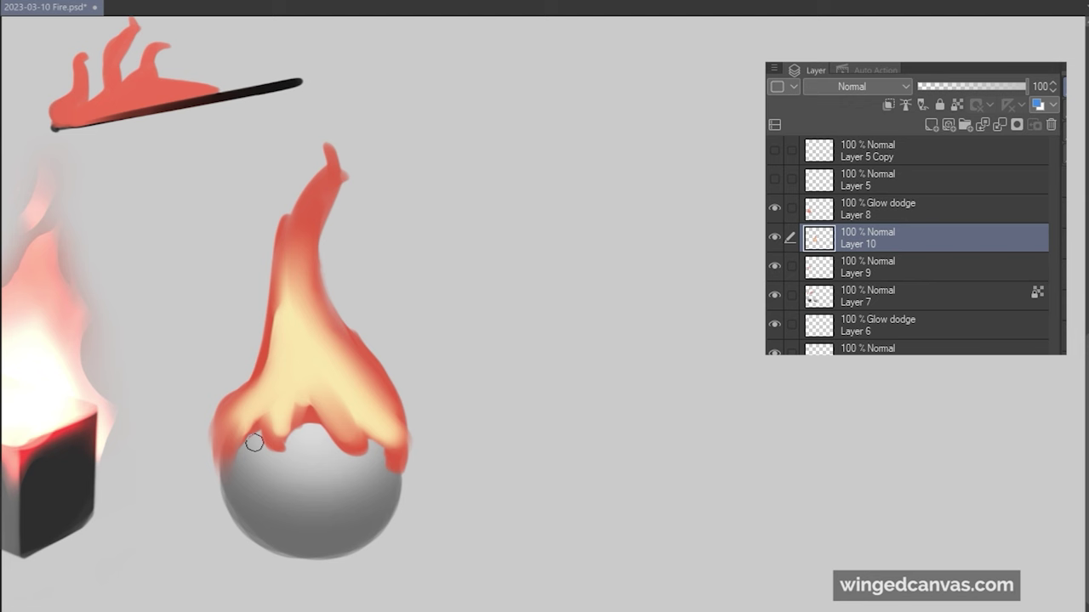
- Soften the flame's lower-left drips over the sphere and pull the yellow core further up into the neck of the flame
left_click_drag(254, 444, 291, 461)
left_click_drag(285, 315, 297, 259)
mouse_move(295, 343)
left_mouse_down()
mouse_move(294, 291)
mouse_move(278, 356)
mouse_move(295, 356)
mouse_move(308, 242)
left_mouse_up()
- Fade the flame's tip and add a detached curved red lick above a small yellow-cored tongue on the flame's left side
mouse_move(333, 176)
left_mouse_down()
mouse_move(315, 126)
mouse_move(289, 201)
mouse_move(287, 184)
mouse_move(333, 148)
mouse_move(268, 246)
mouse_move(256, 236)
mouse_move(242, 272)
mouse_move(255, 319)
left_mouse_up()
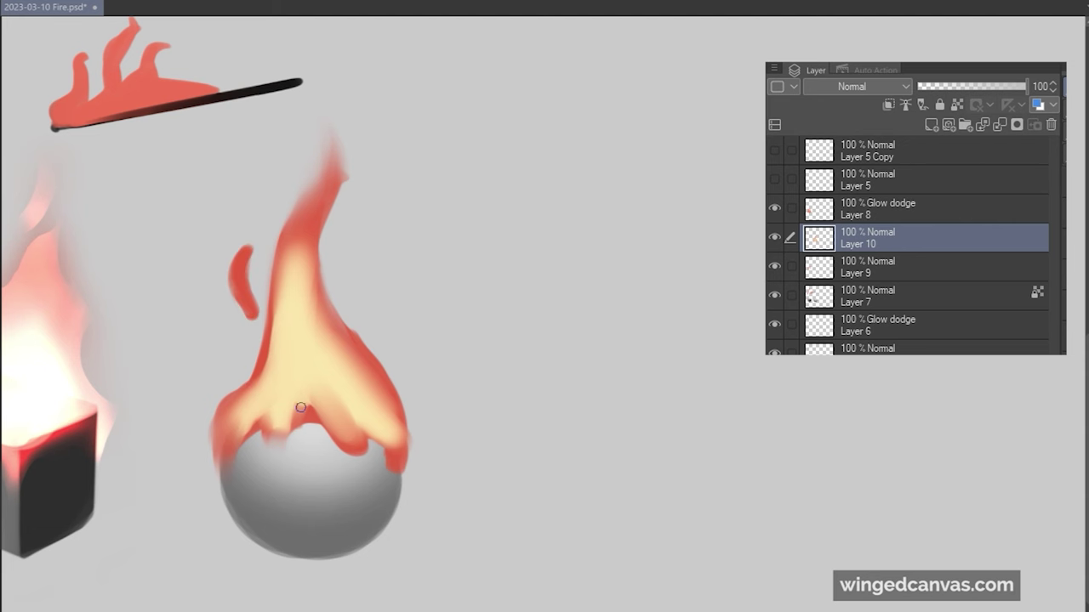
mouse_move(254, 374)
left_mouse_down()
mouse_move(244, 331)
mouse_move(256, 353)
mouse_move(238, 399)
mouse_move(251, 369)
mouse_move(241, 328)
left_mouse_up()
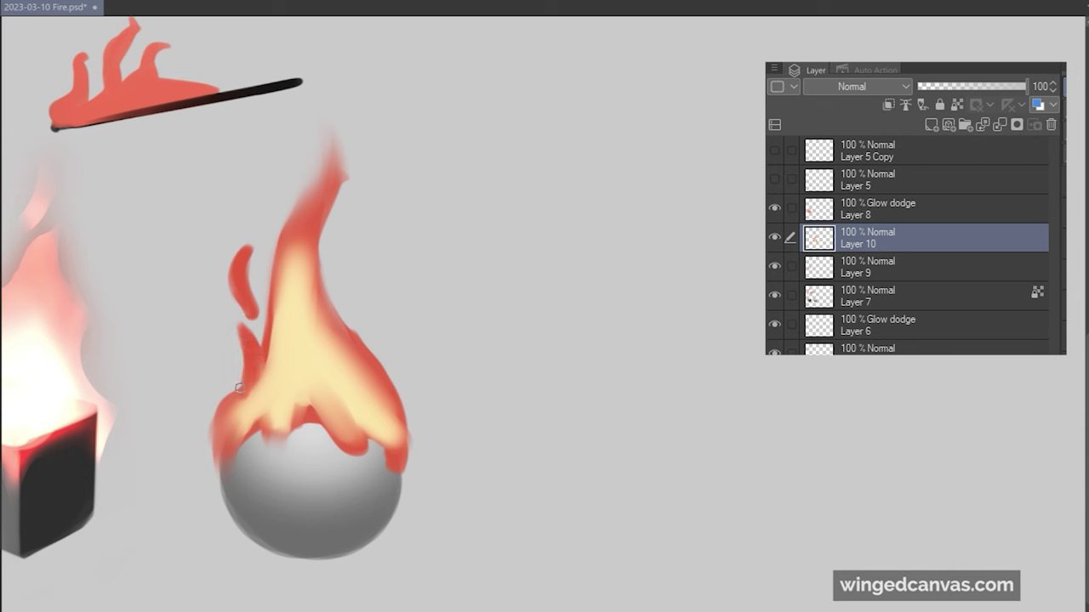
left_click_drag(239, 388, 252, 377)
mouse_move(262, 361)
left_mouse_down()
mouse_move(280, 298)
mouse_move(261, 353)
mouse_move(278, 270)
mouse_move(321, 204)
mouse_move(297, 277)
left_mouse_up()
key("ctrl+z")
- Blend the flame's upper red down into the yellow core and thicken the red arch along its lower edge above the sphere
mouse_move(307, 222)
left_mouse_down()
mouse_move(296, 291)
mouse_move(307, 229)
left_mouse_up()
mouse_move(290, 310)
left_mouse_down()
mouse_move(324, 213)
mouse_move(303, 249)
left_mouse_up()
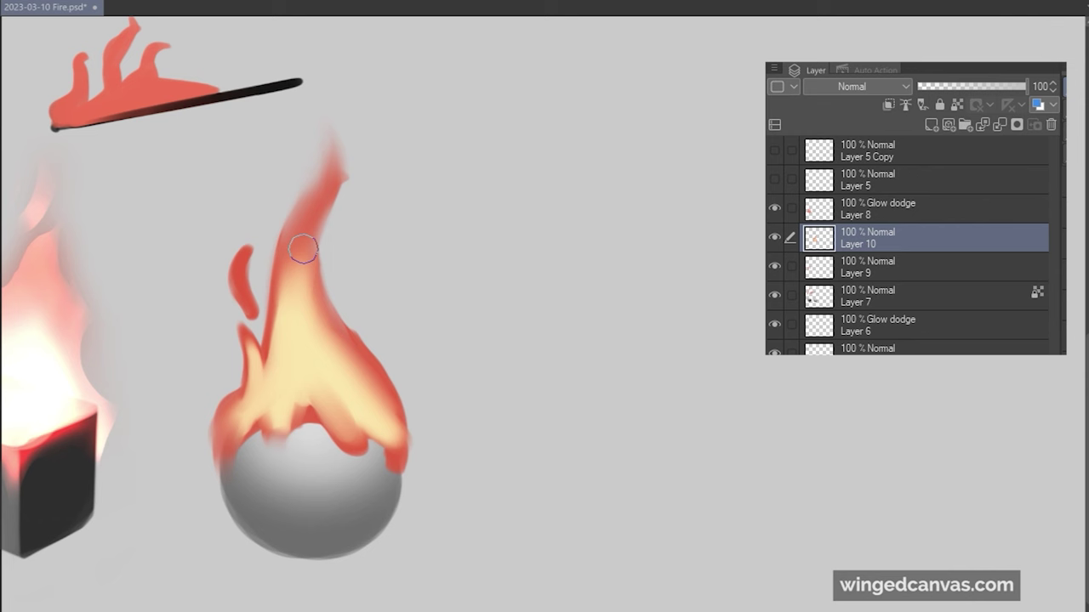
left_click_drag(314, 206, 297, 343)
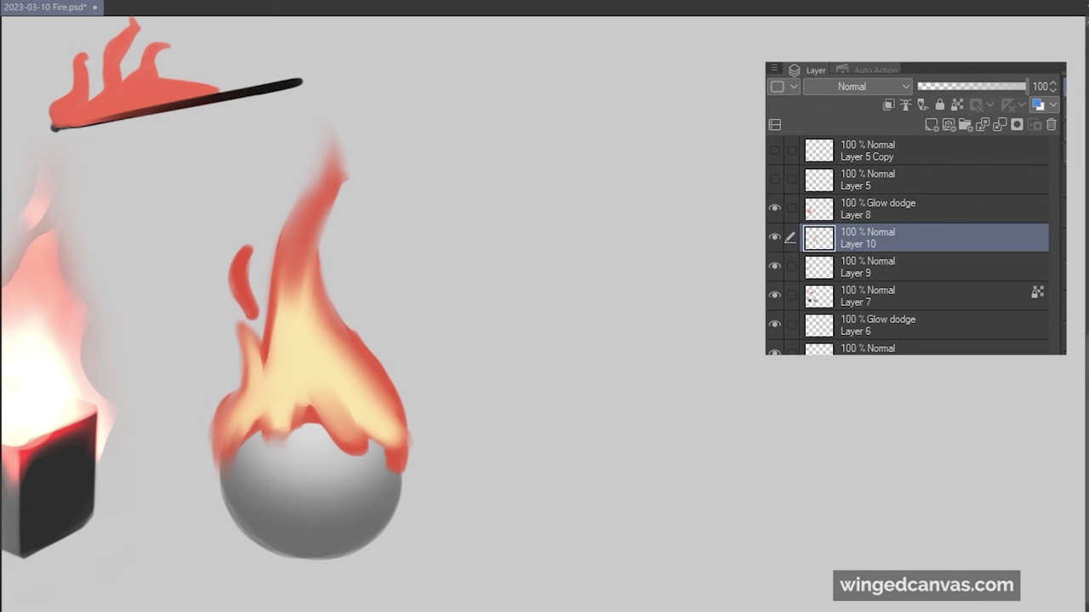
scroll(499, 290, "down", 4)
scroll(415, 296, "up", 3)
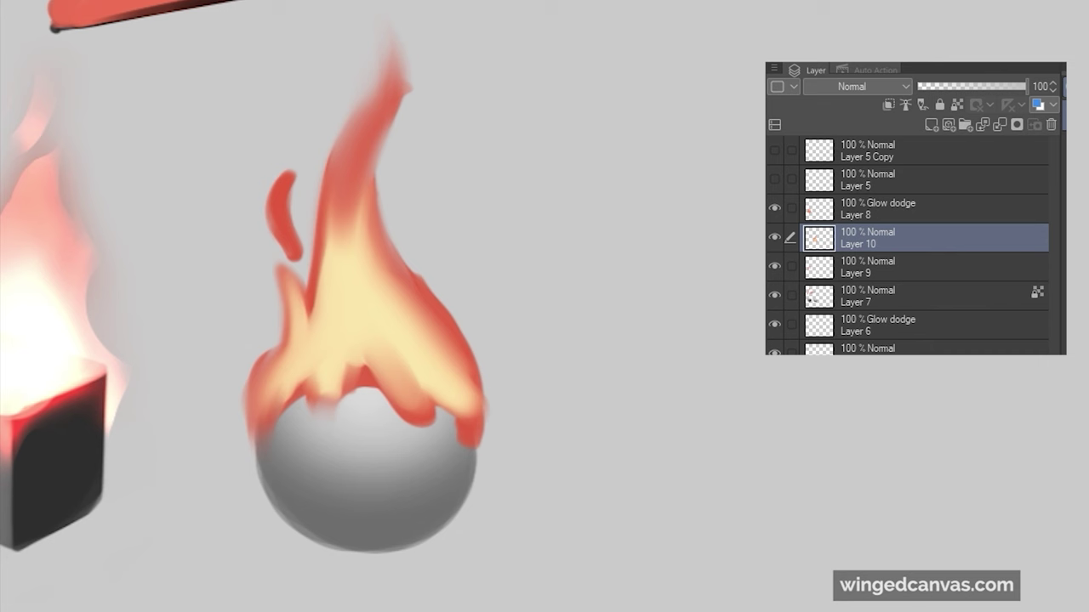
mouse_move(335, 387)
left_mouse_down()
mouse_move(367, 373)
mouse_move(361, 389)
left_mouse_up()
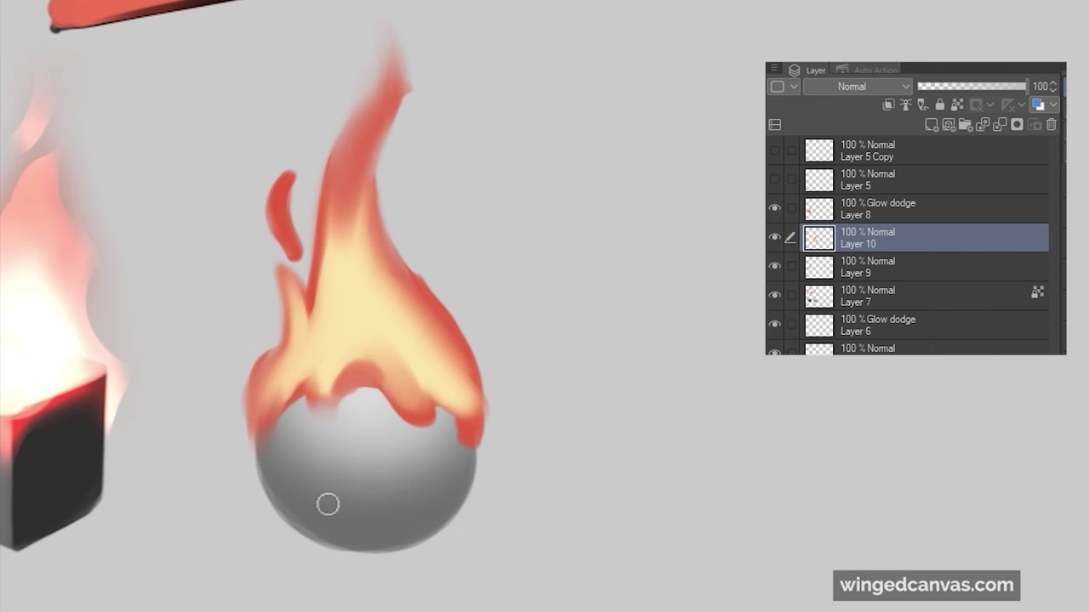
- Airbrush a soft warm glow over and around the sphere's flame on the Glow dodge Layer 8
scroll(454, 182, "down", 2)
left_click(885, 209)
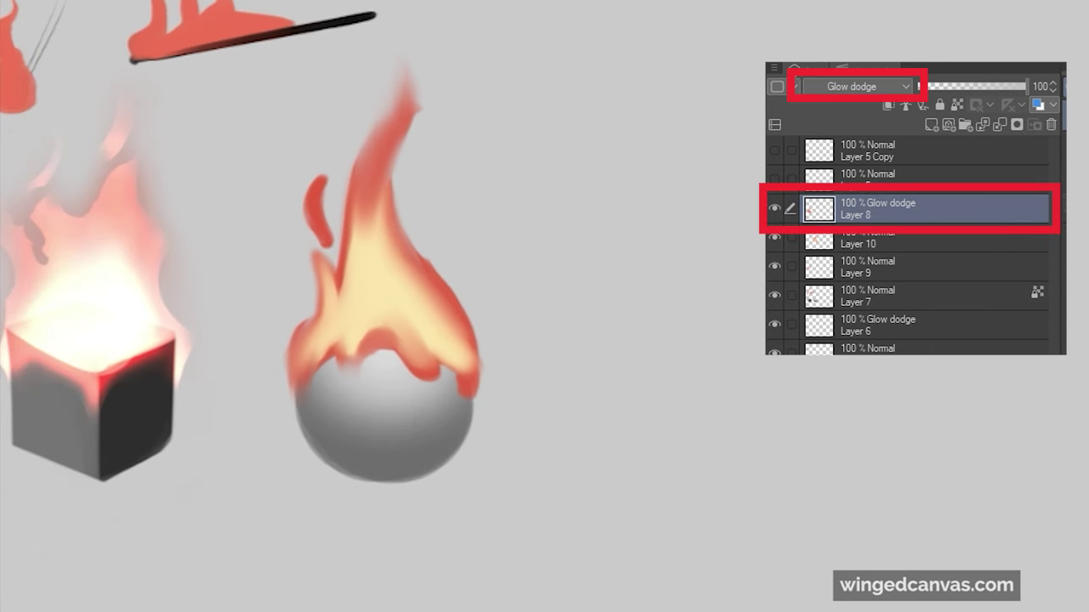
mouse_move(329, 335)
left_mouse_down()
mouse_move(331, 234)
mouse_move(315, 348)
mouse_move(318, 317)
mouse_move(350, 285)
mouse_move(329, 286)
mouse_move(290, 366)
mouse_move(342, 162)
mouse_move(344, 300)
mouse_move(328, 292)
mouse_move(388, 201)
mouse_move(409, 81)
mouse_move(412, 336)
mouse_move(453, 358)
mouse_move(417, 303)
mouse_move(434, 349)
left_mouse_up()
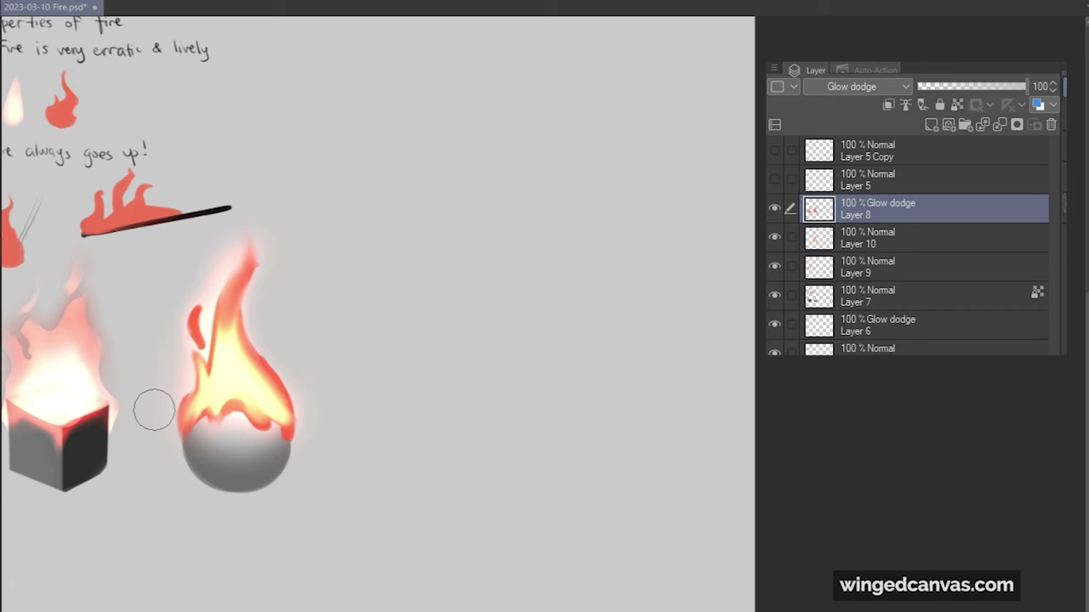
left_click_drag(228, 255, 208, 330)
- Thin and soften the detached lick beside the sphere's flame on Layer 10 into a fading wisp with a pointed base
left_click(958, 239)
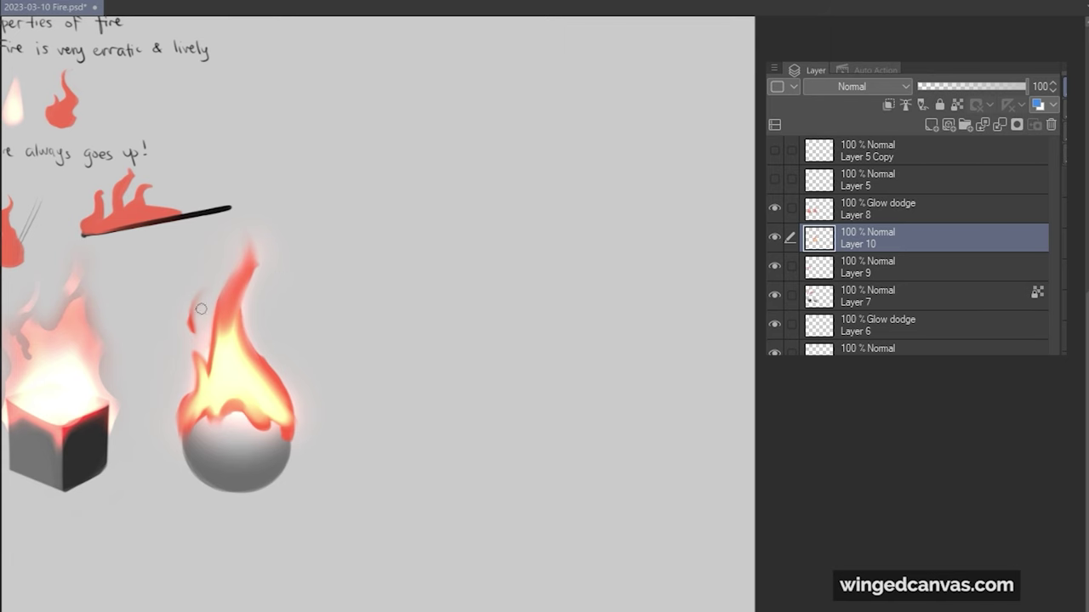
key("ctrl+0")
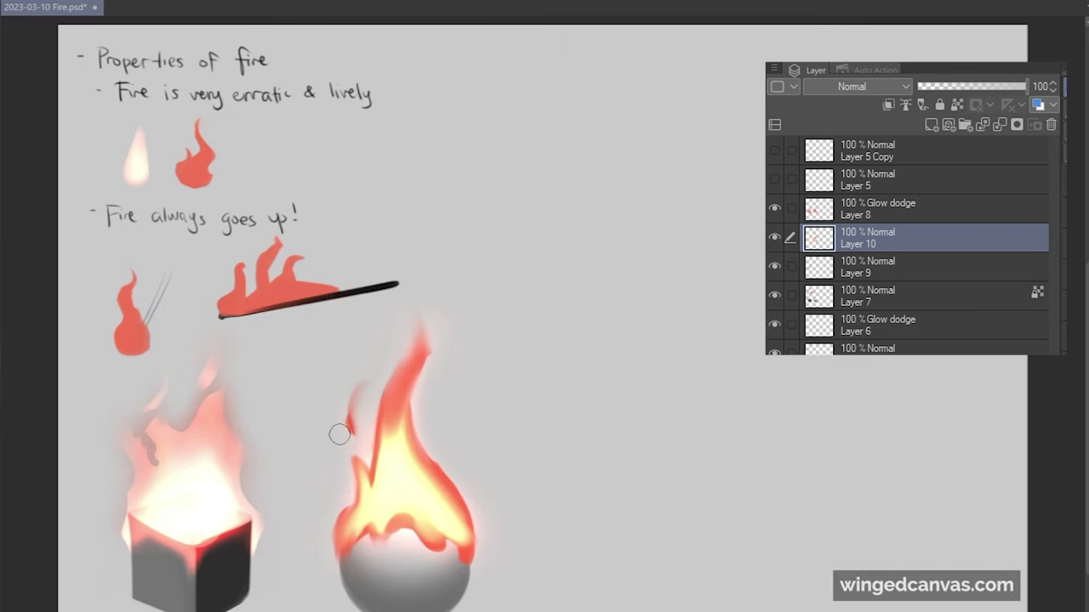
left_click_drag(340, 498, 331, 553)
left_click_drag(417, 477, 399, 354)
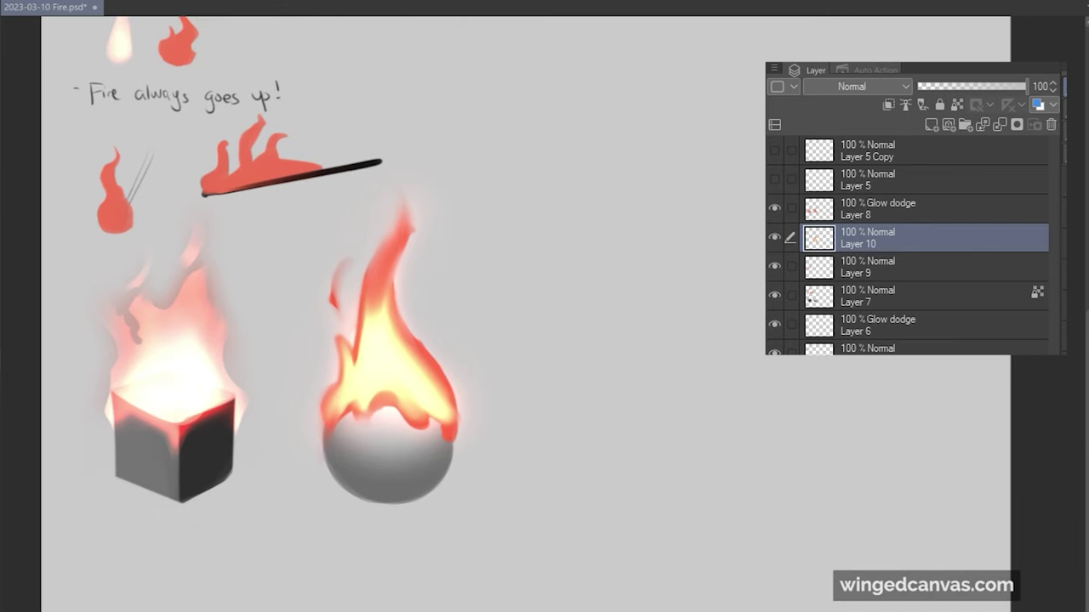
left_click(278, 451)
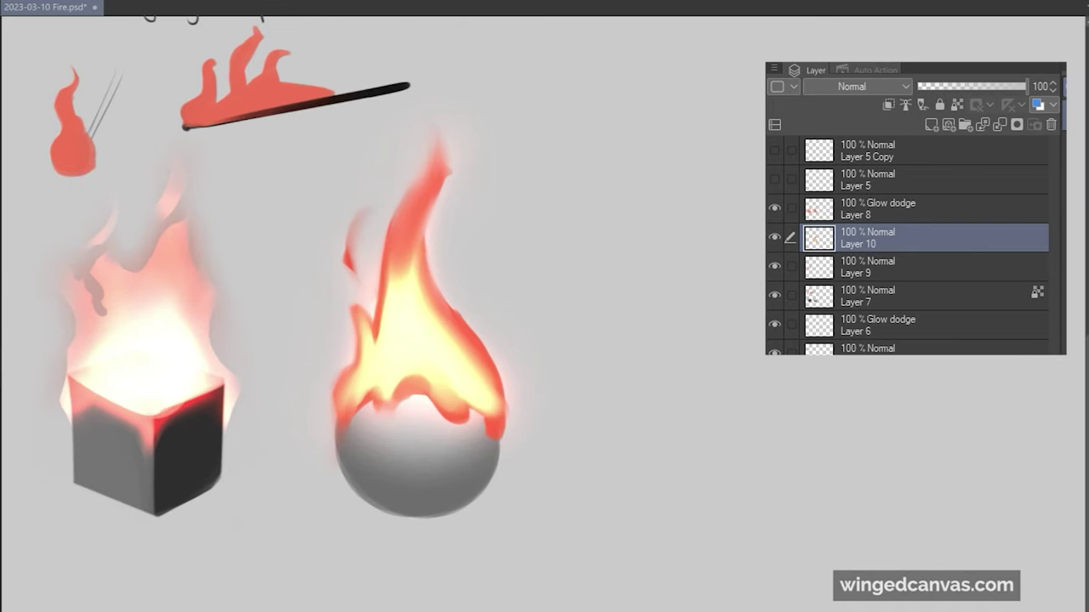
left_click_drag(417, 383, 458, 307)
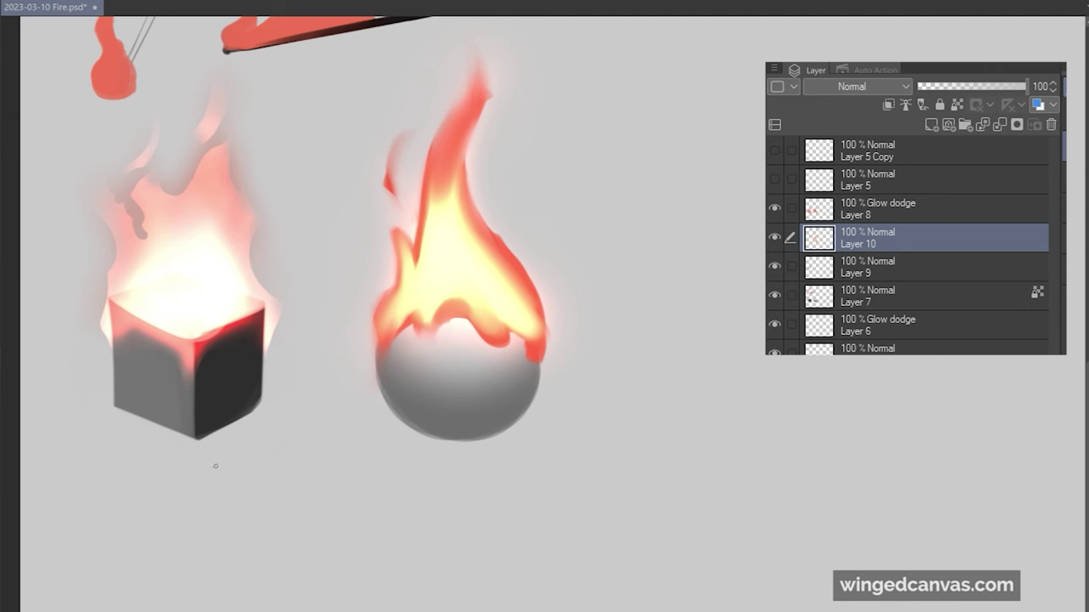
- Add two Normal layers above the Glow dodge Layer 8, dot small white sparks around the sphere's flame, and return to Layer 8
left_click(926, 265)
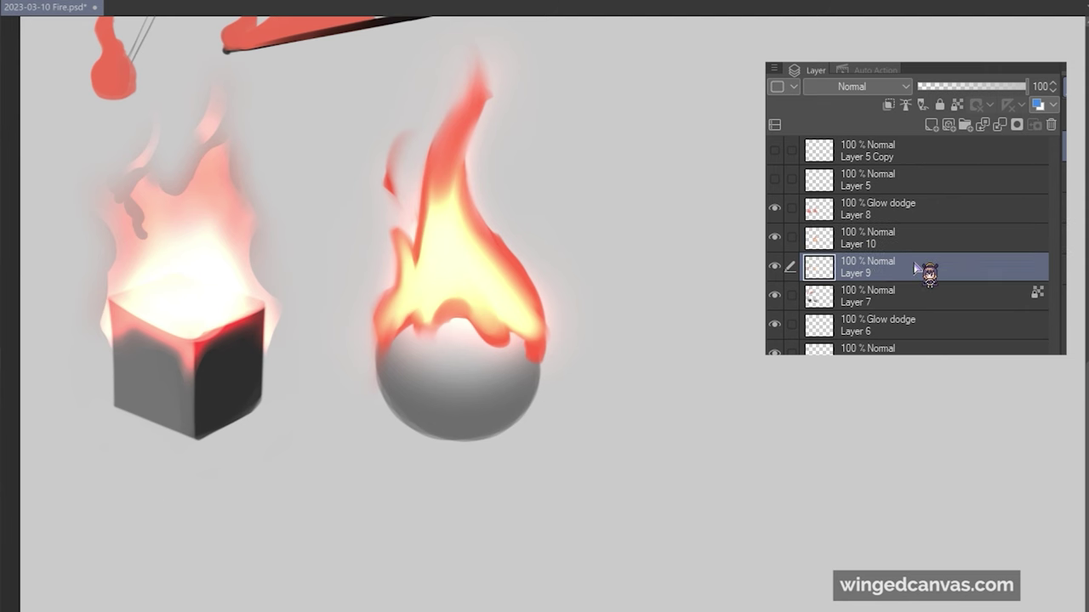
left_click(892, 208)
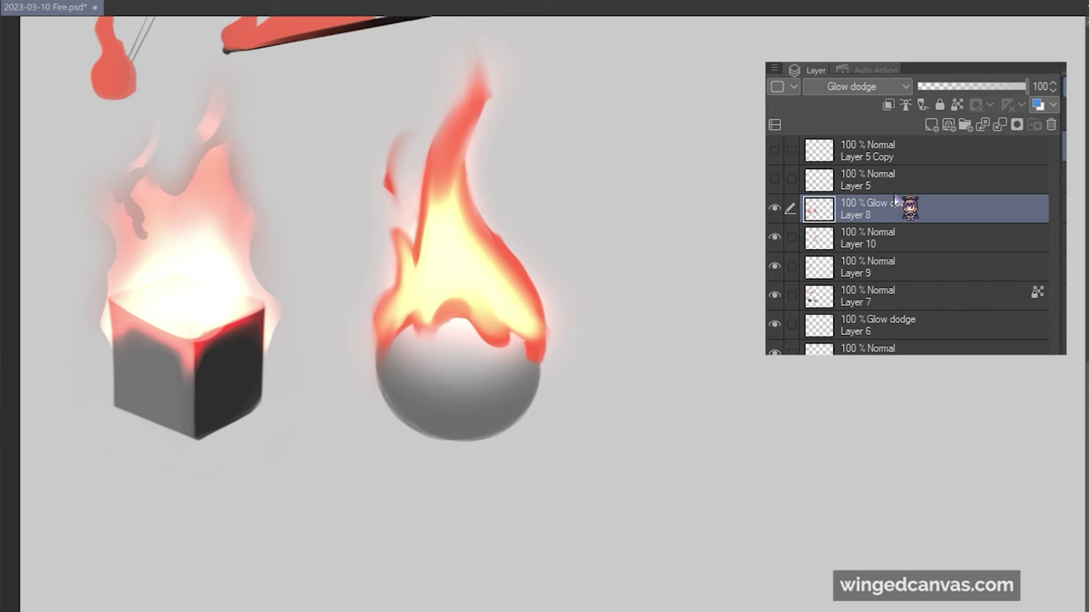
left_click(931, 125)
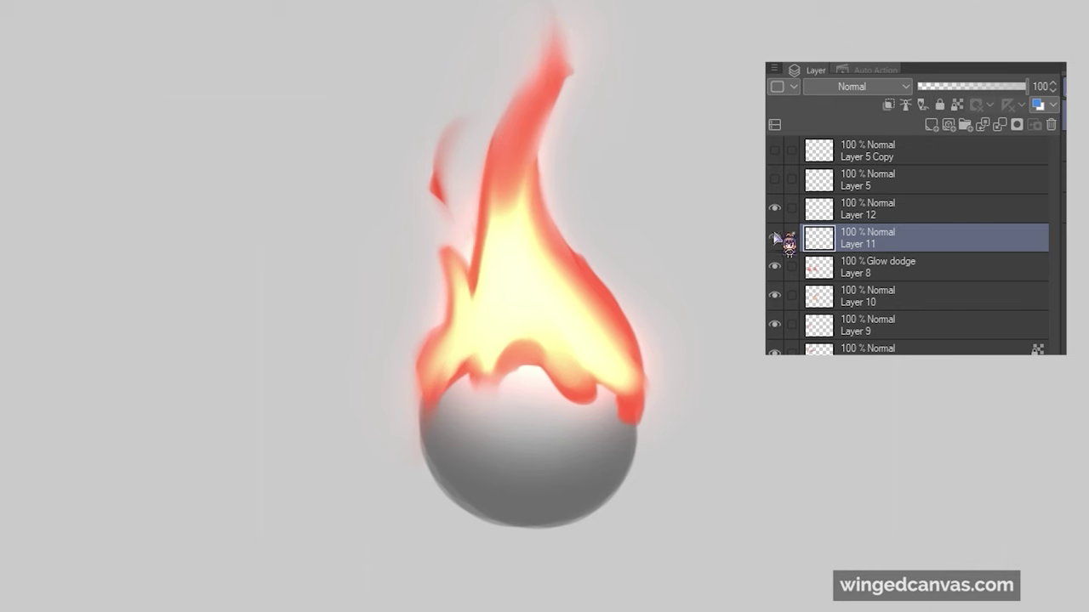
left_click(876, 267)
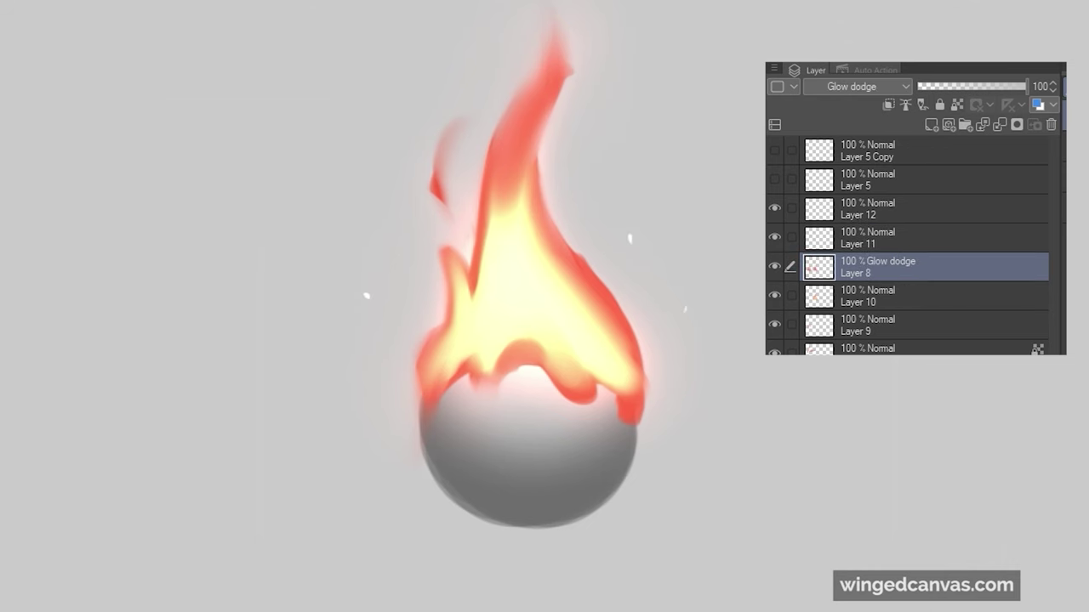